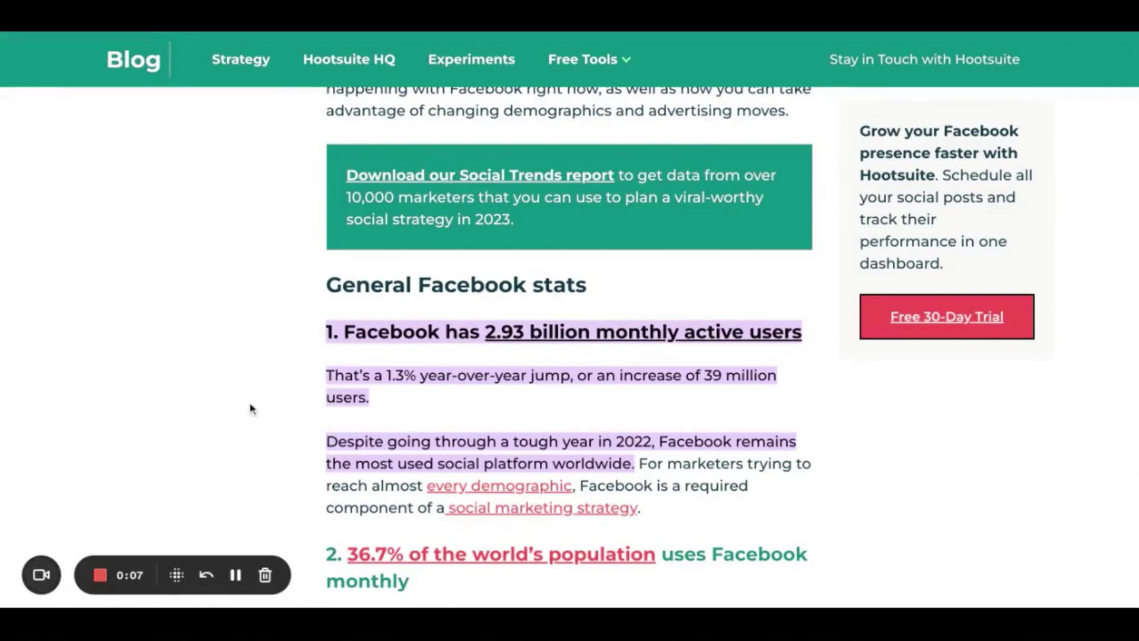
Scroll the Hootsuite Facebook statistics article down to heading 6, Facebook as 2nd-most-used app.
scroll(249, 408, down, 4)
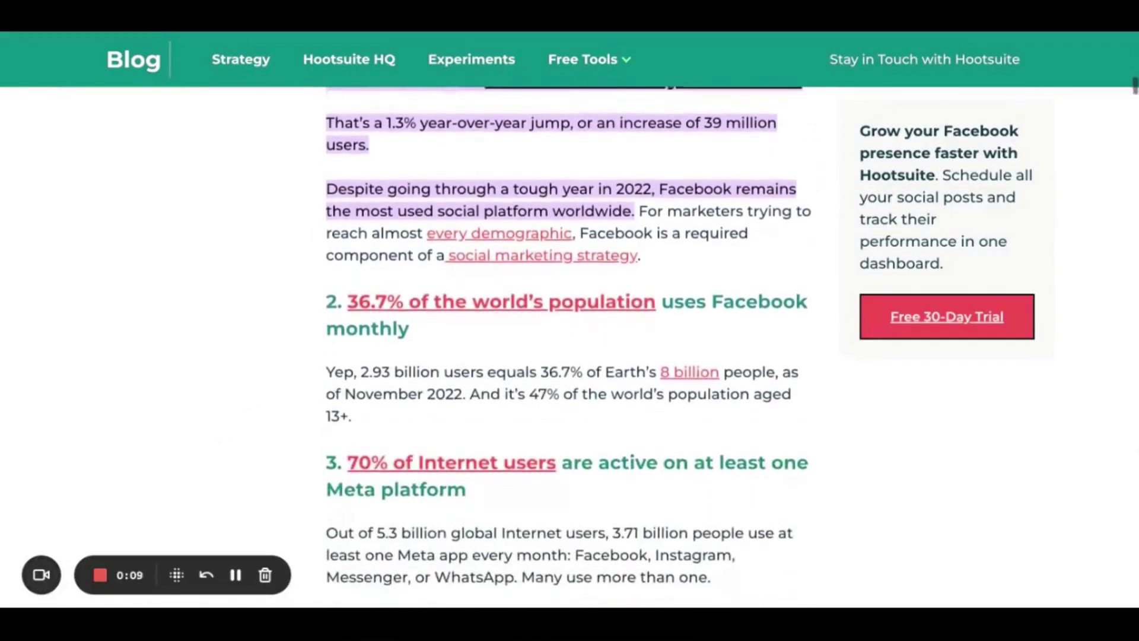
scroll(567, 333, down, 3)
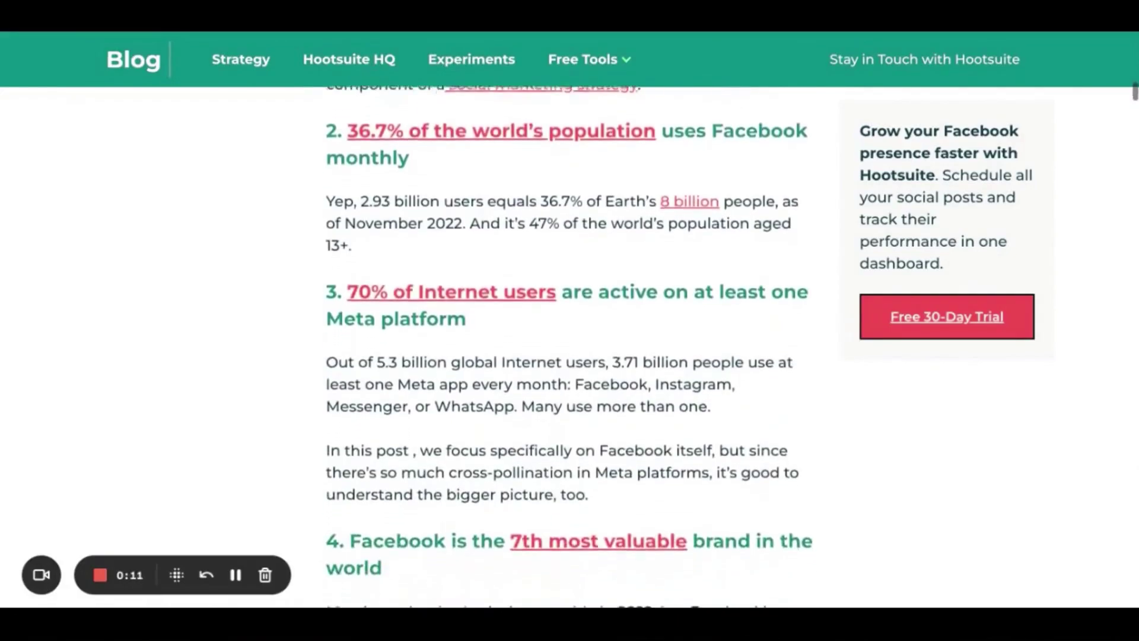
scroll(567, 332, down, 4)
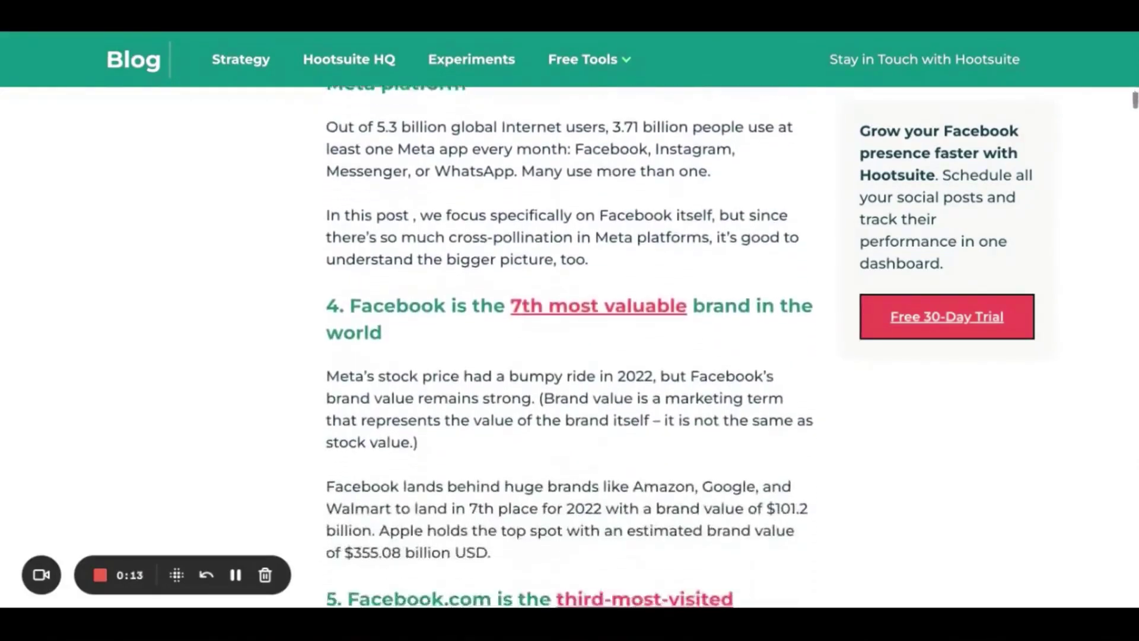
scroll(566, 332, down, 4)
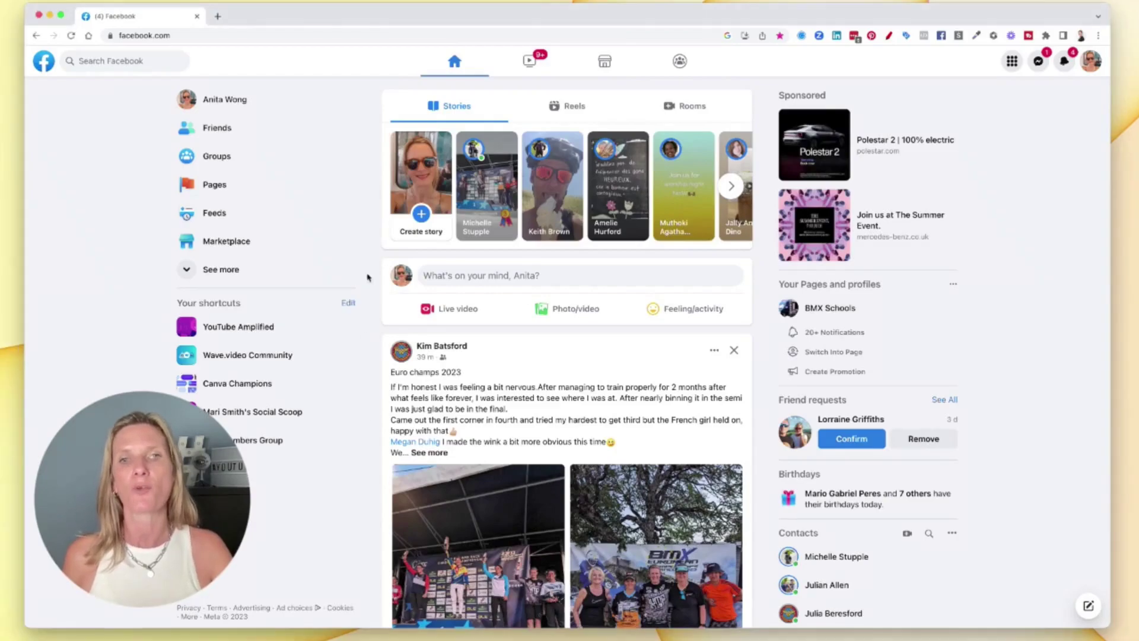
Open your personal profile from the name at the top of the left sidebar.
click(230, 104)
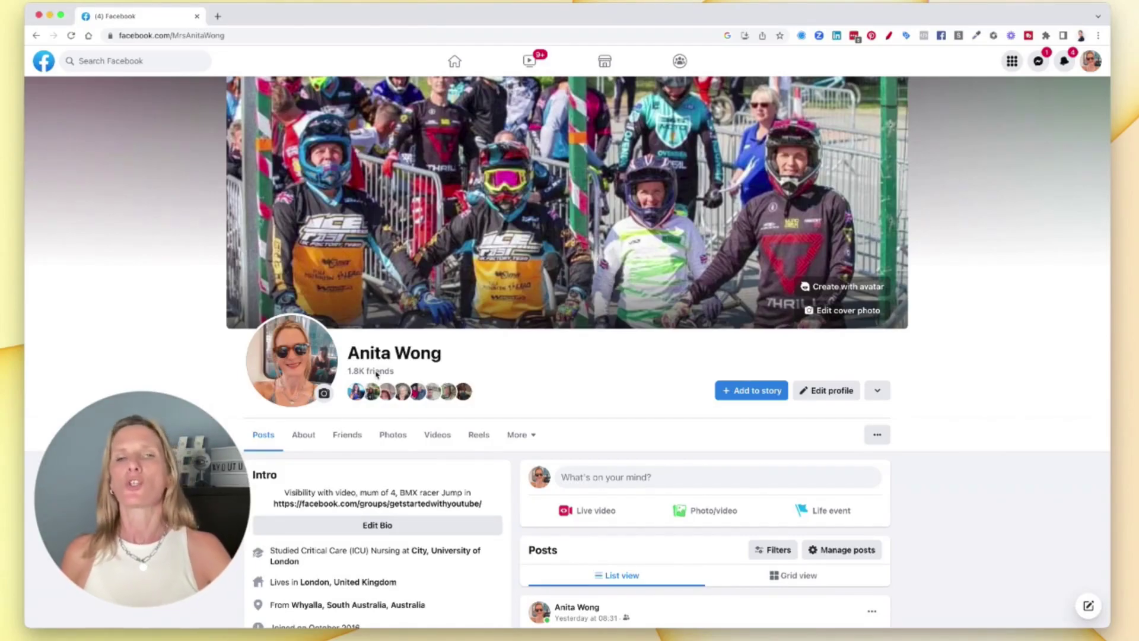
Choose Page under Create in the Menu grid to bring up the empty Create a Page form.
click(1013, 62)
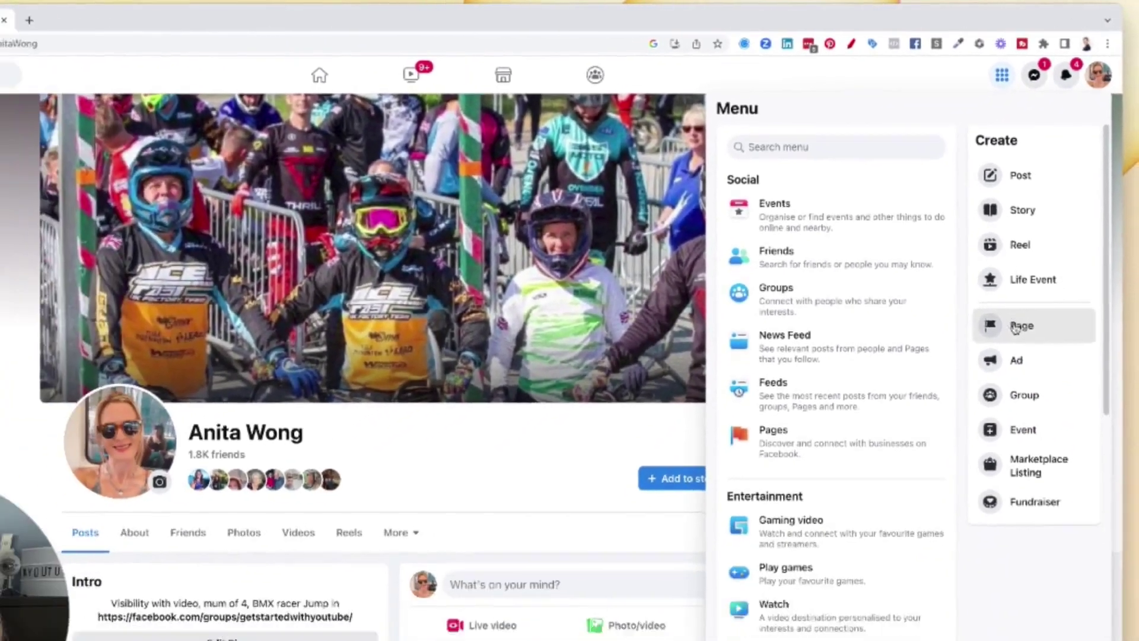
click(1009, 426)
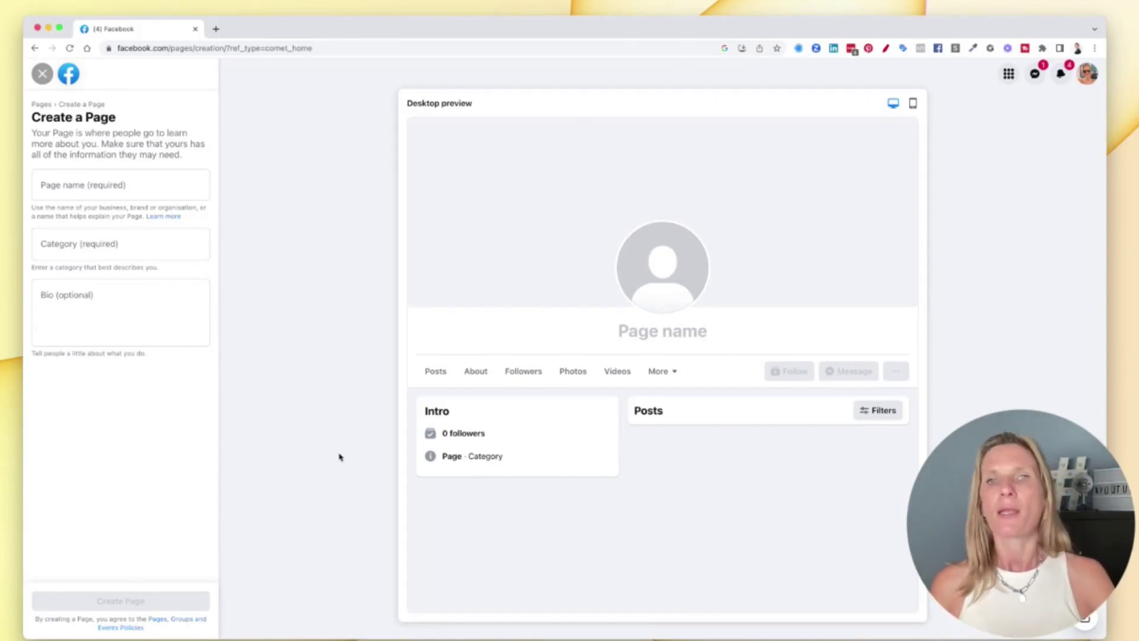
Name the Page 'Nutrition Uncovered' with category Health & wellness website, leaving the bio empty.
click(123, 188)
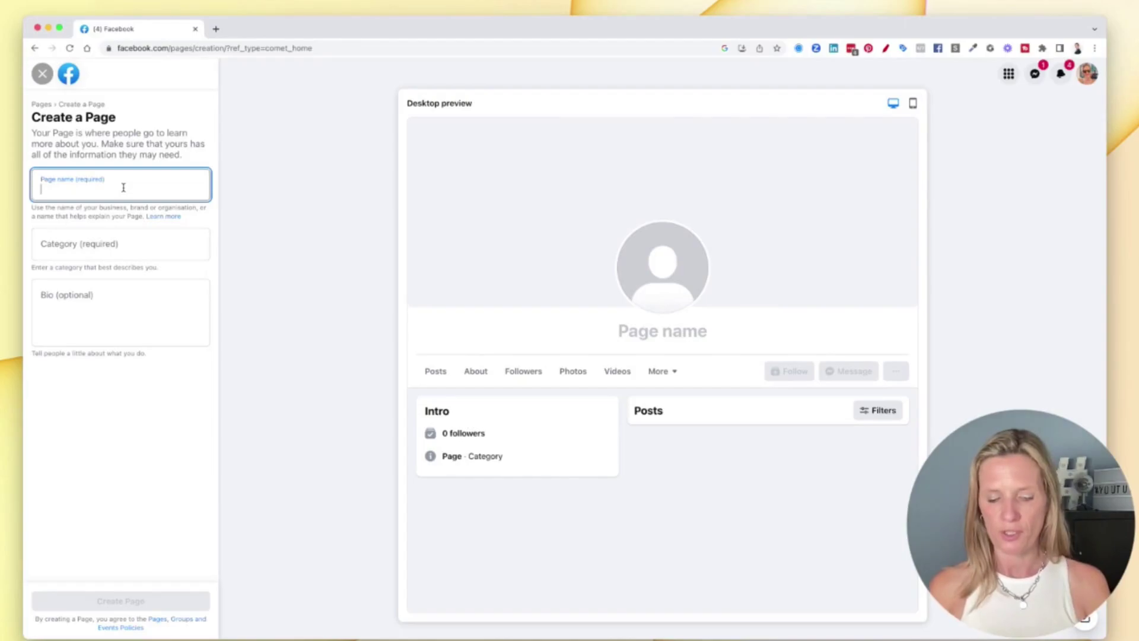
text(Nutrition)
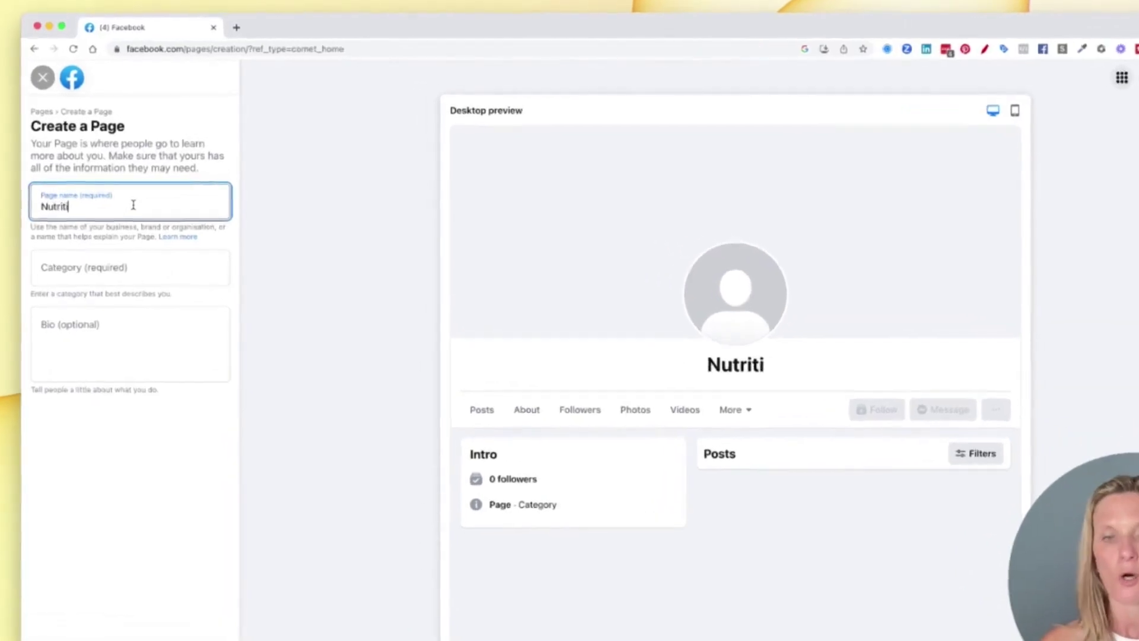
text( Uncovered)
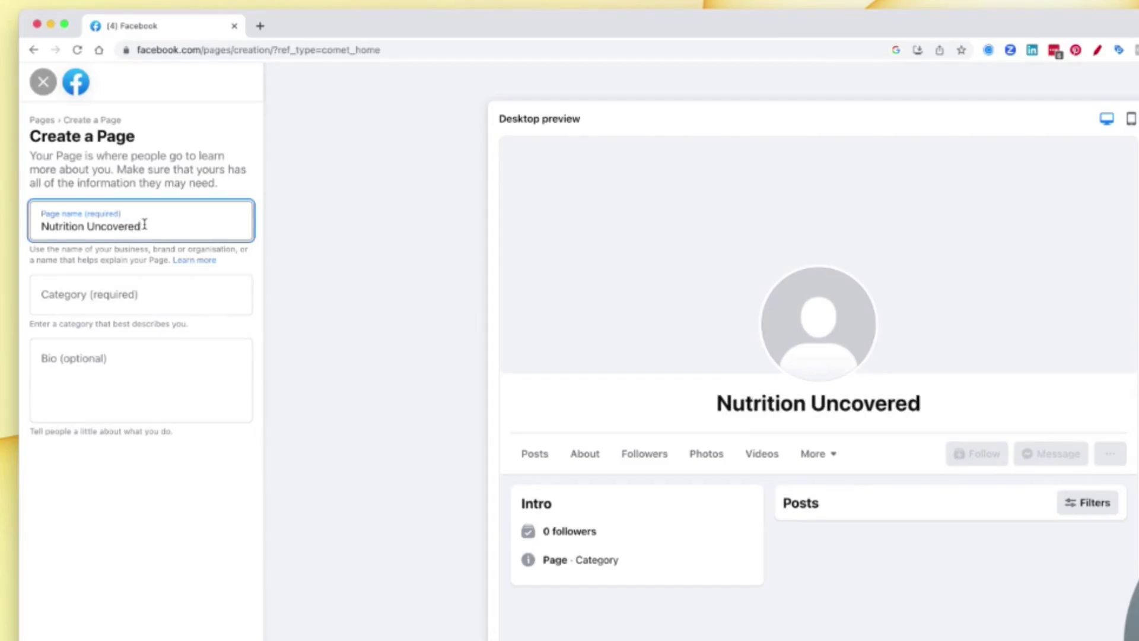
click(137, 304)
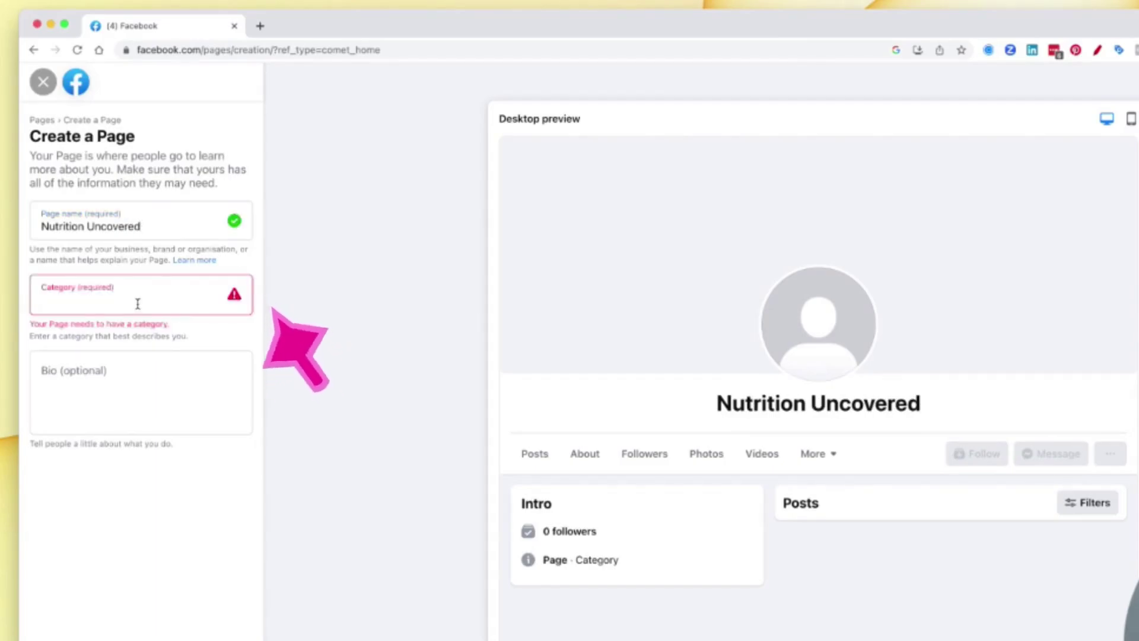
click(137, 304)
text(health)
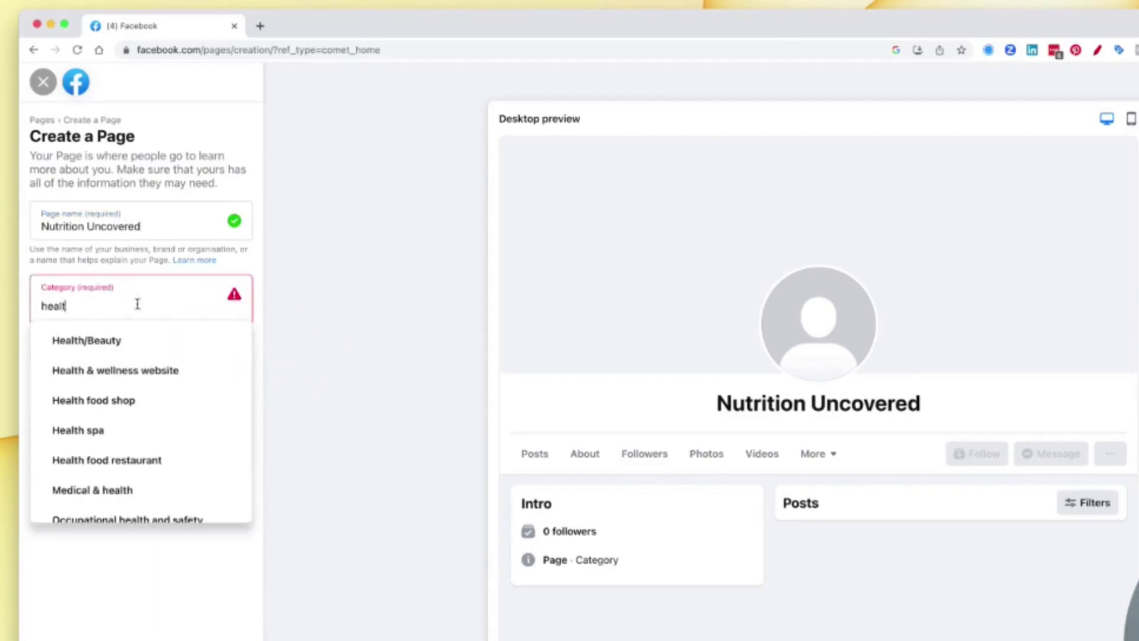
click(138, 380)
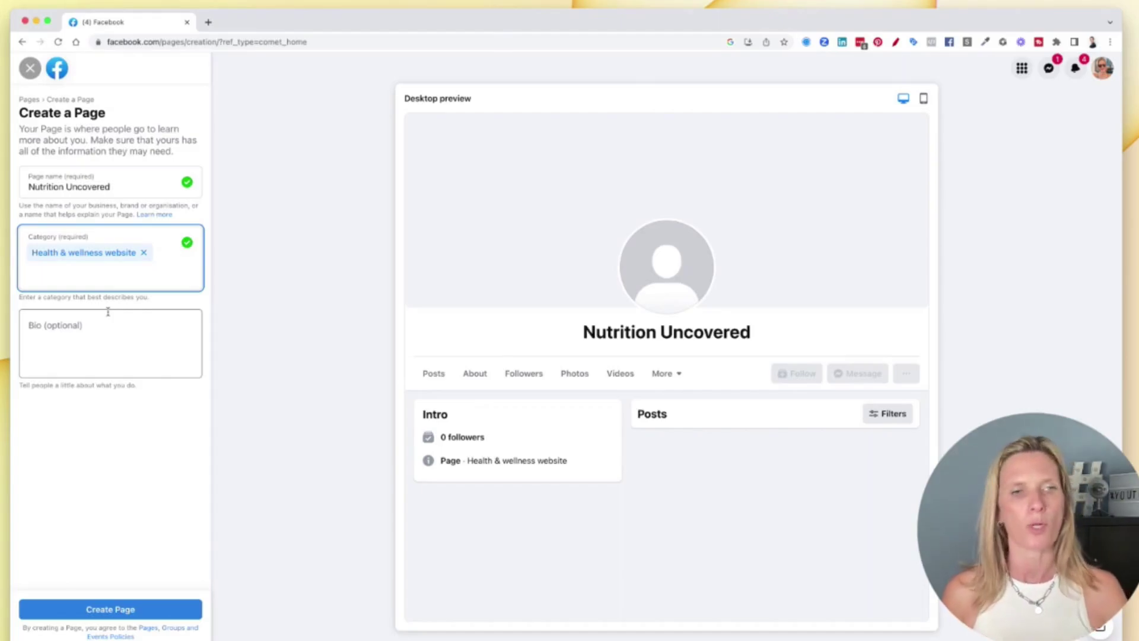
click(101, 328)
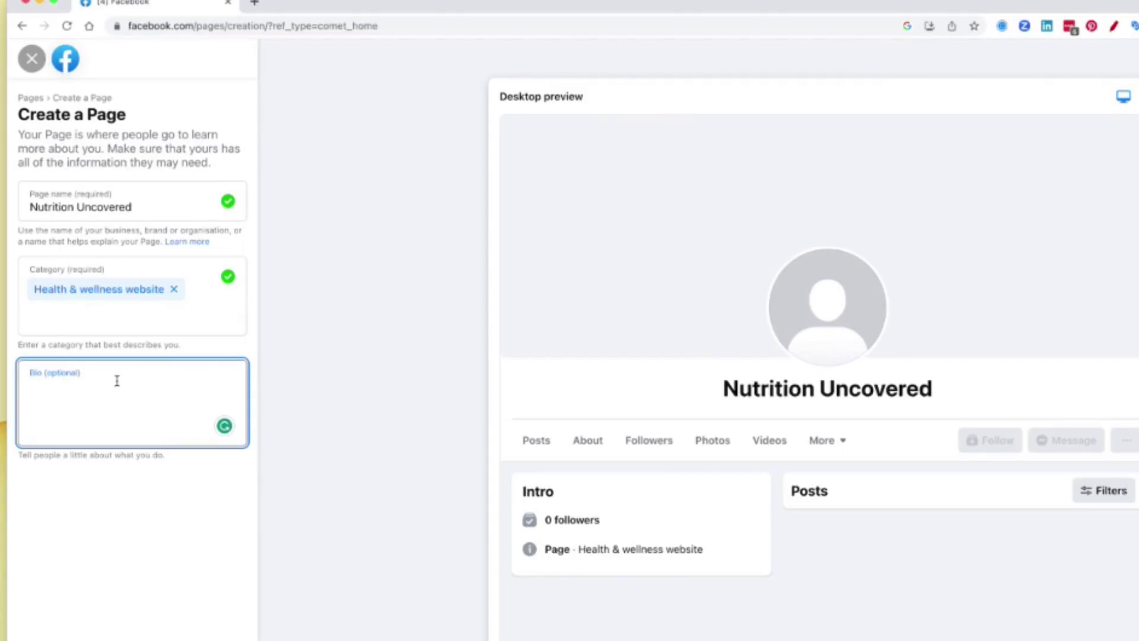
text(j)
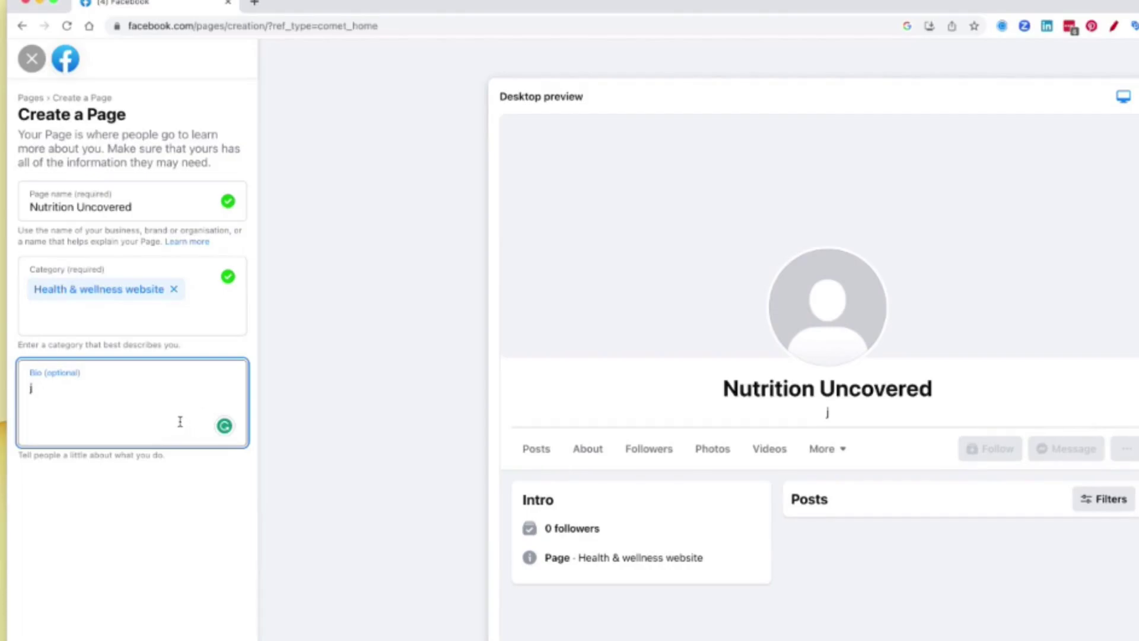
key(BackSpace)
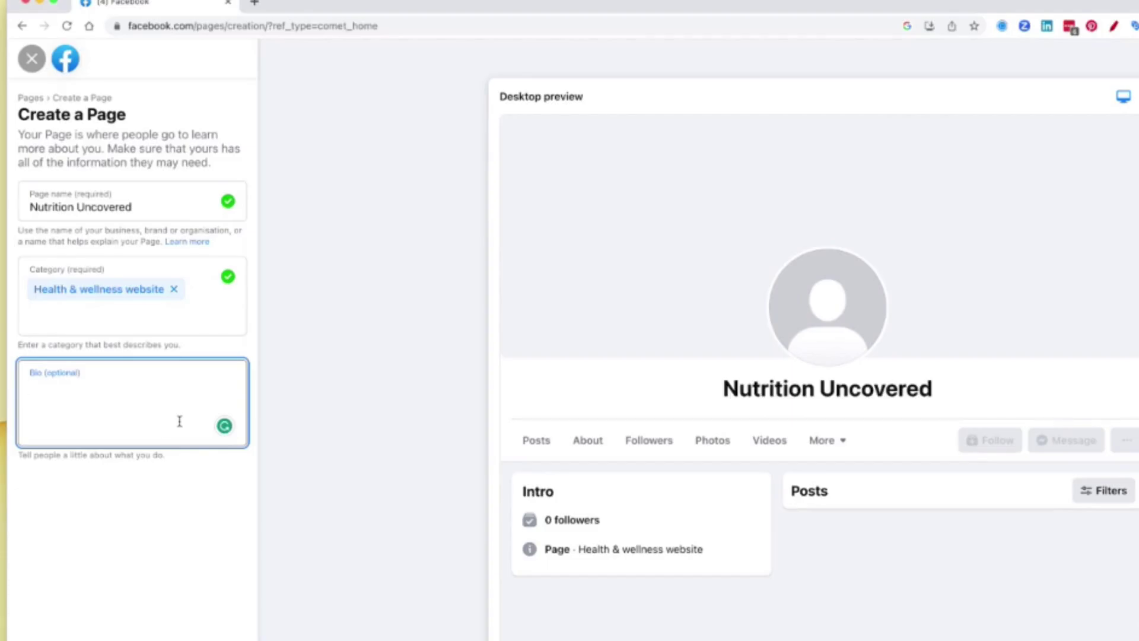
Create the Page and enter the business website address in the Website field.
click(164, 640)
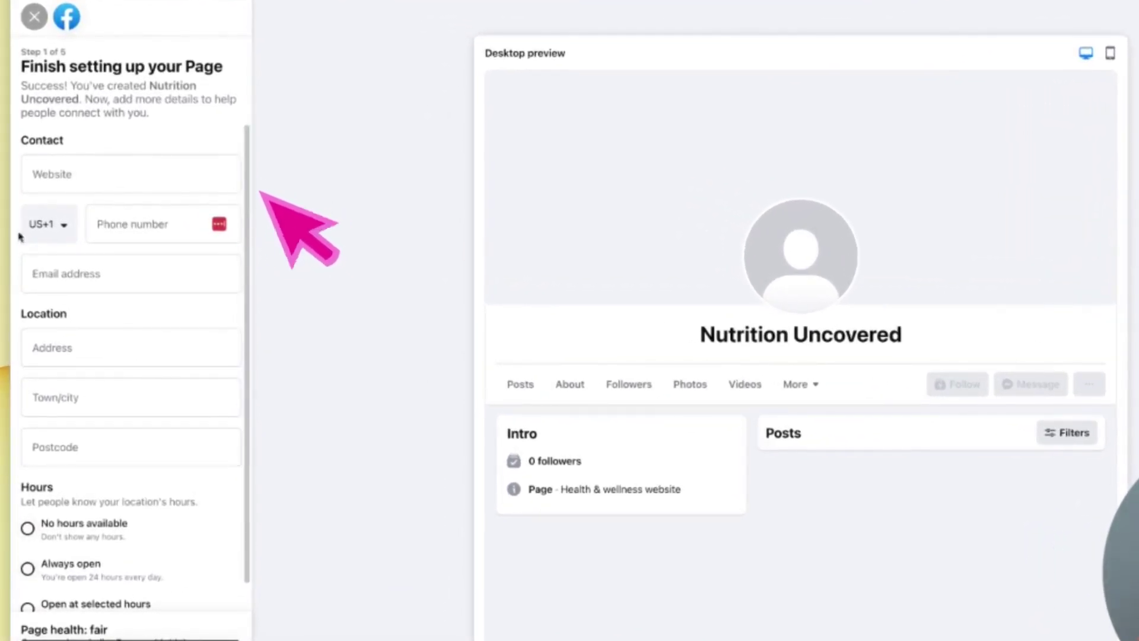
click(110, 177)
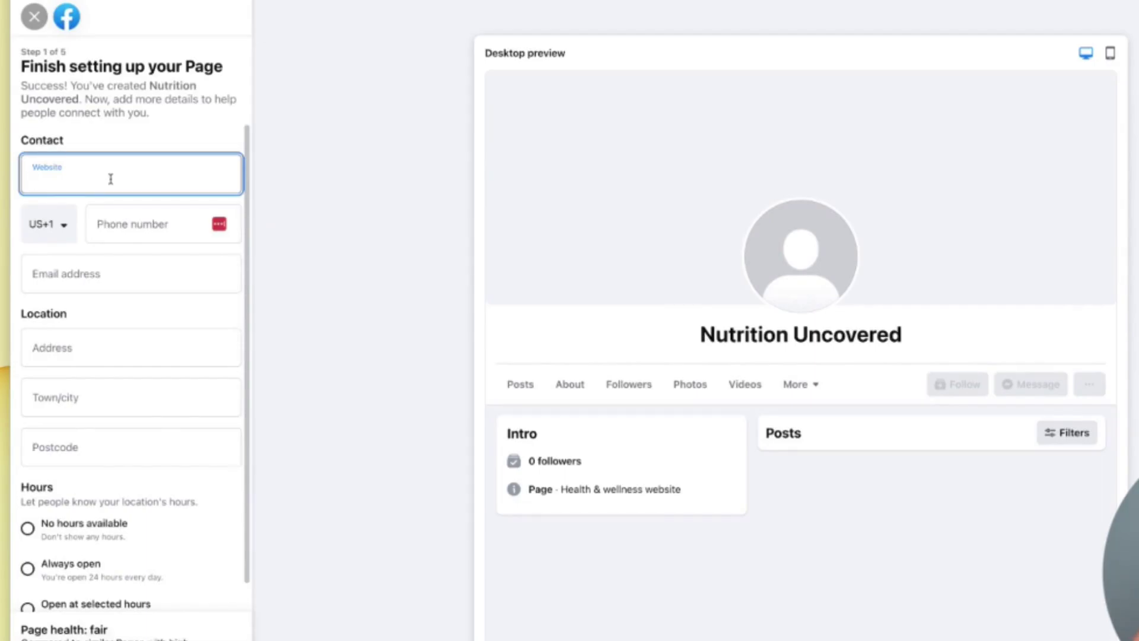
text(htt)
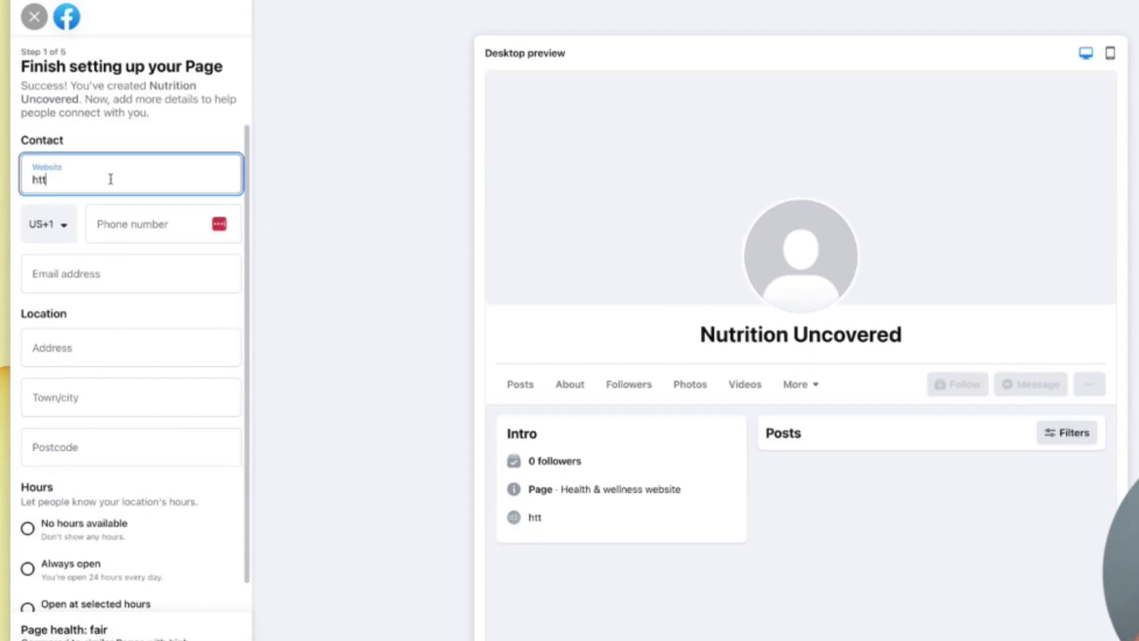
text(ps://anita wong.co.uk)
Leave the phone number empty, closing the country code list and autofill suggestions.
click(63, 227)
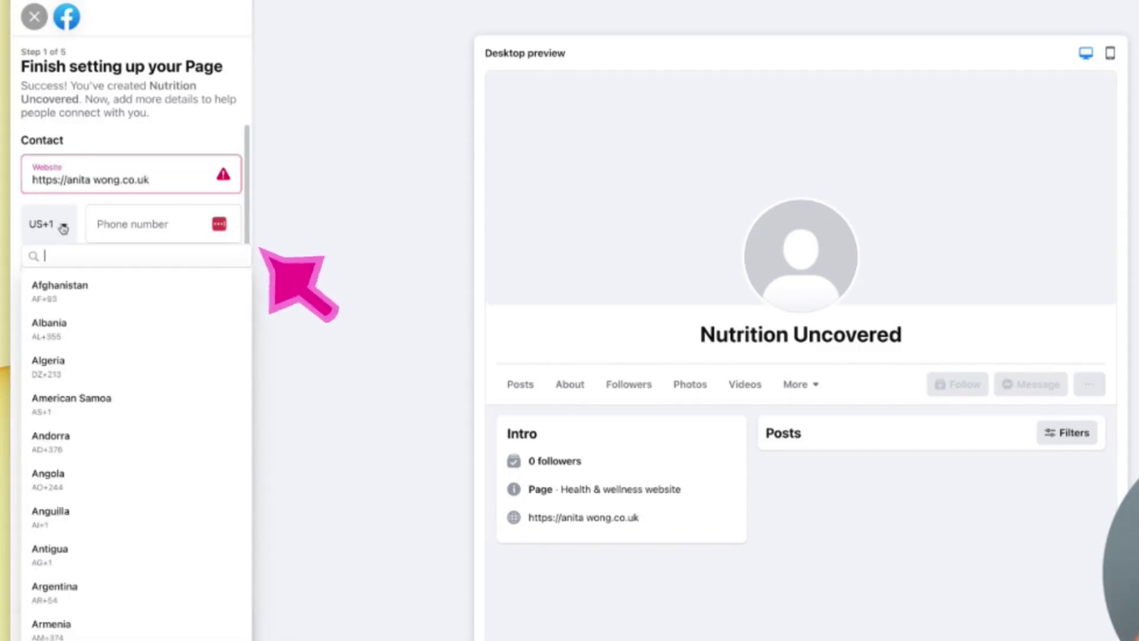
click(63, 228)
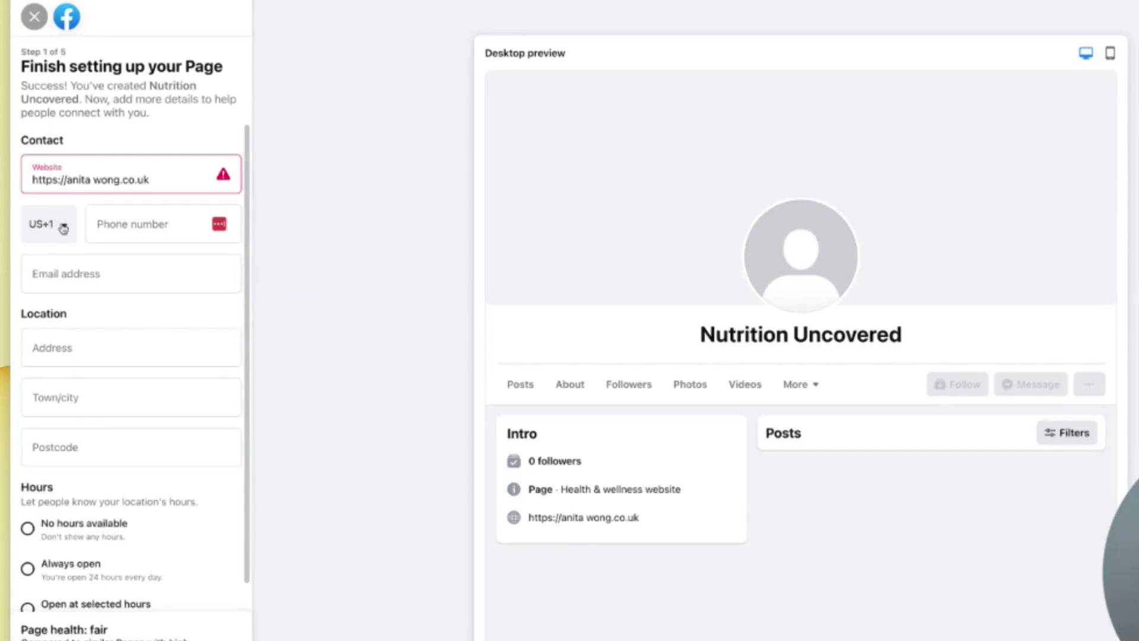
click(125, 223)
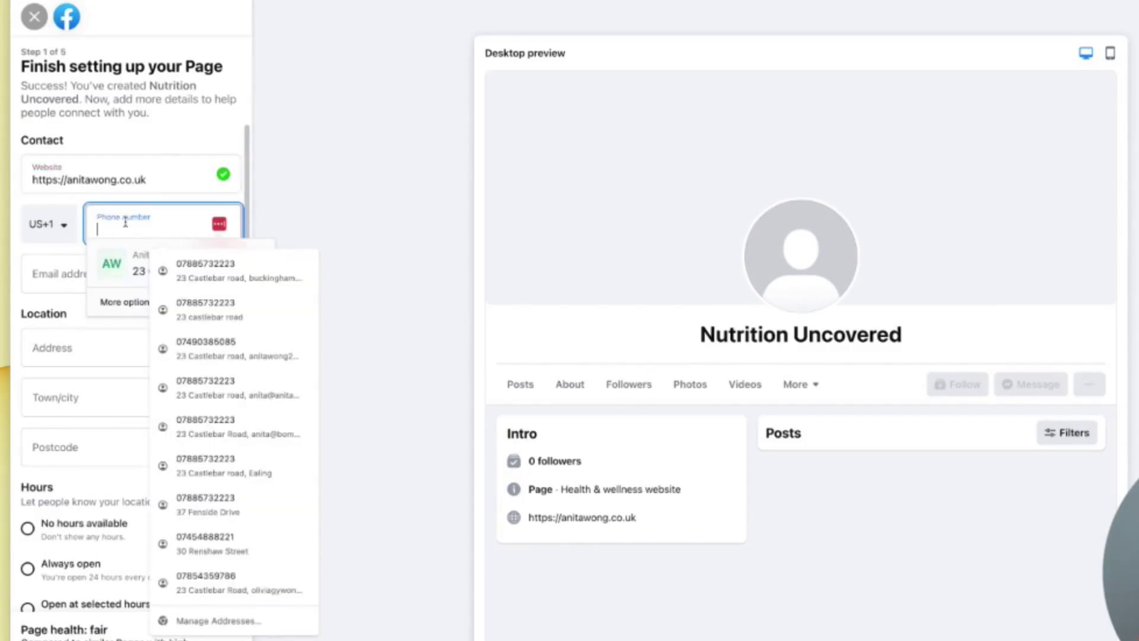
click(77, 203)
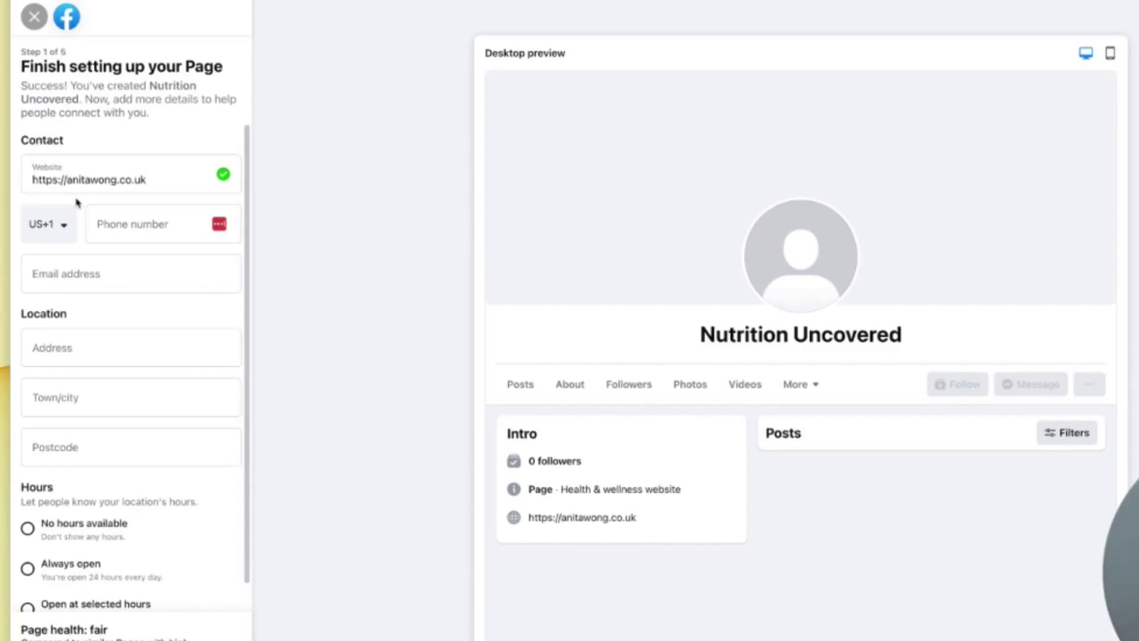
Leave the street address blank and set the Town/city to London.
click(54, 347)
click(54, 347)
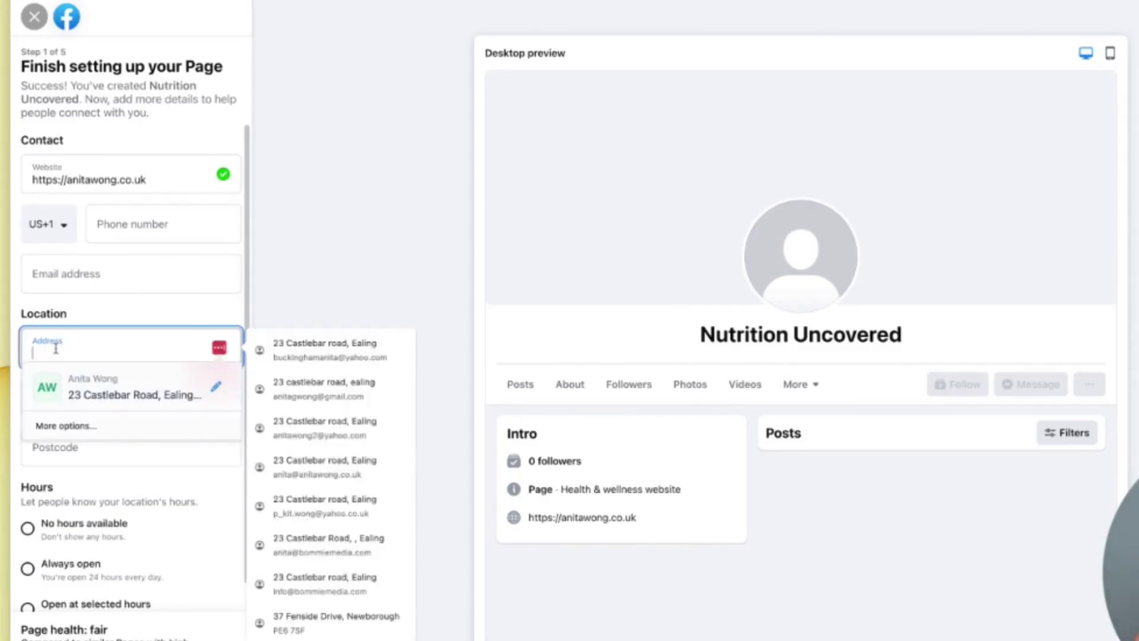
click(322, 218)
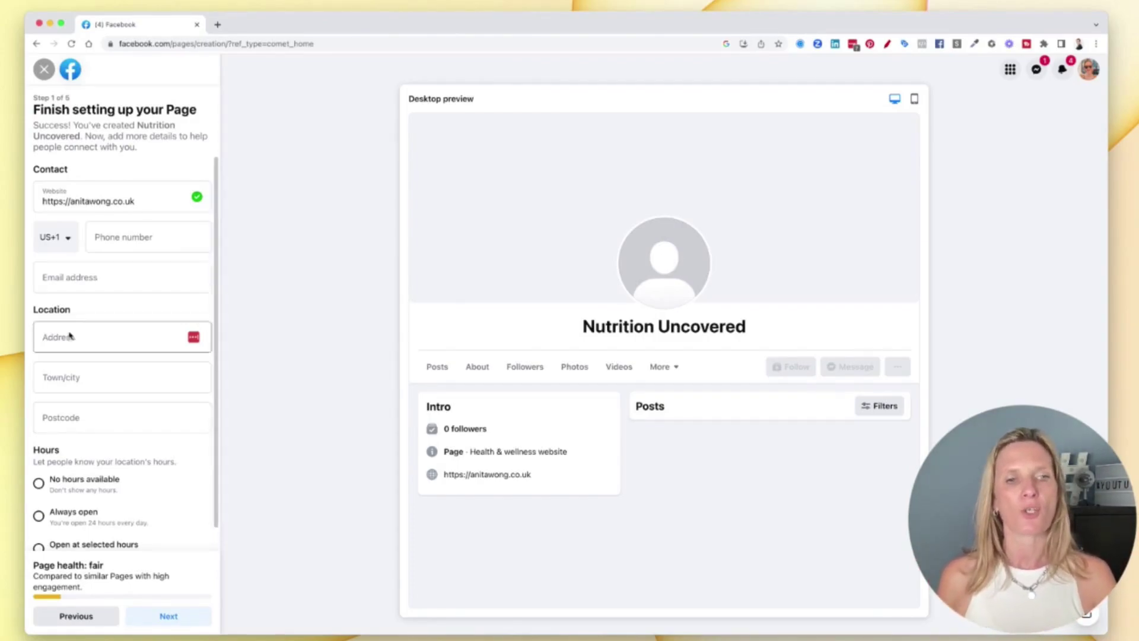
click(74, 375)
text(London)
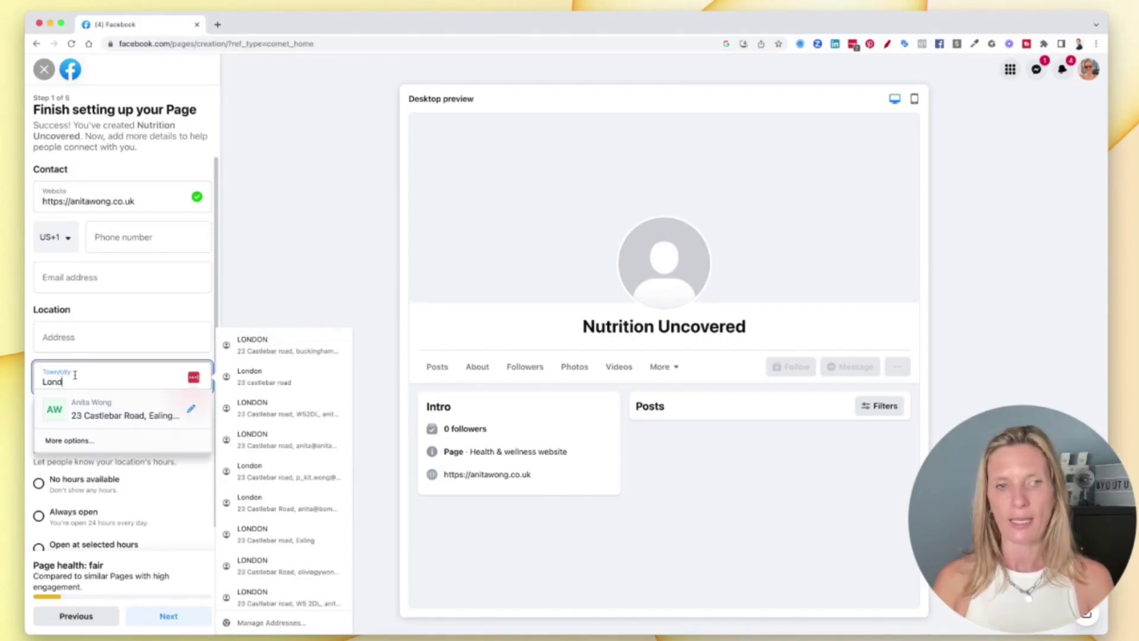
click(287, 267)
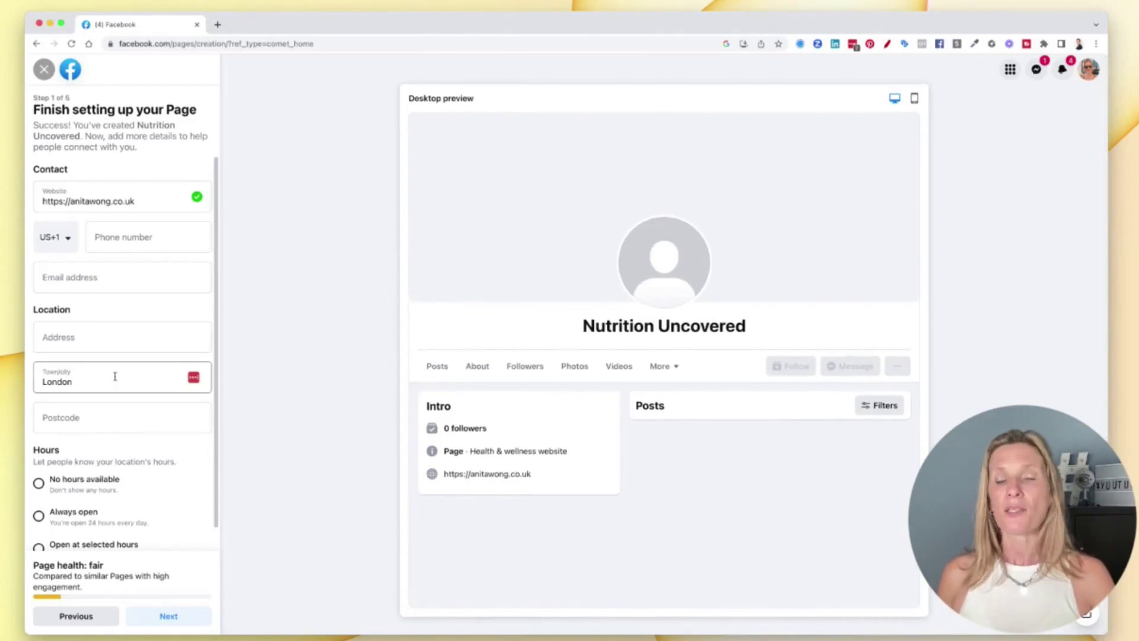
scroll(115, 374, down, 1)
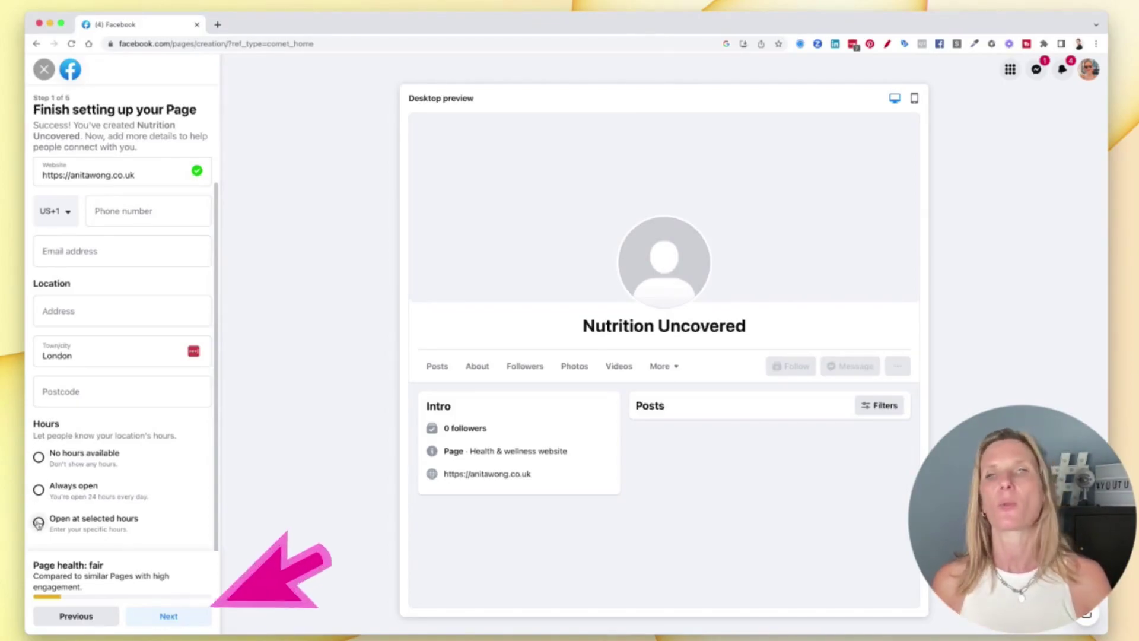
Move to customisation and upload PAGE LOGO.png as the profile picture.
click(168, 617)
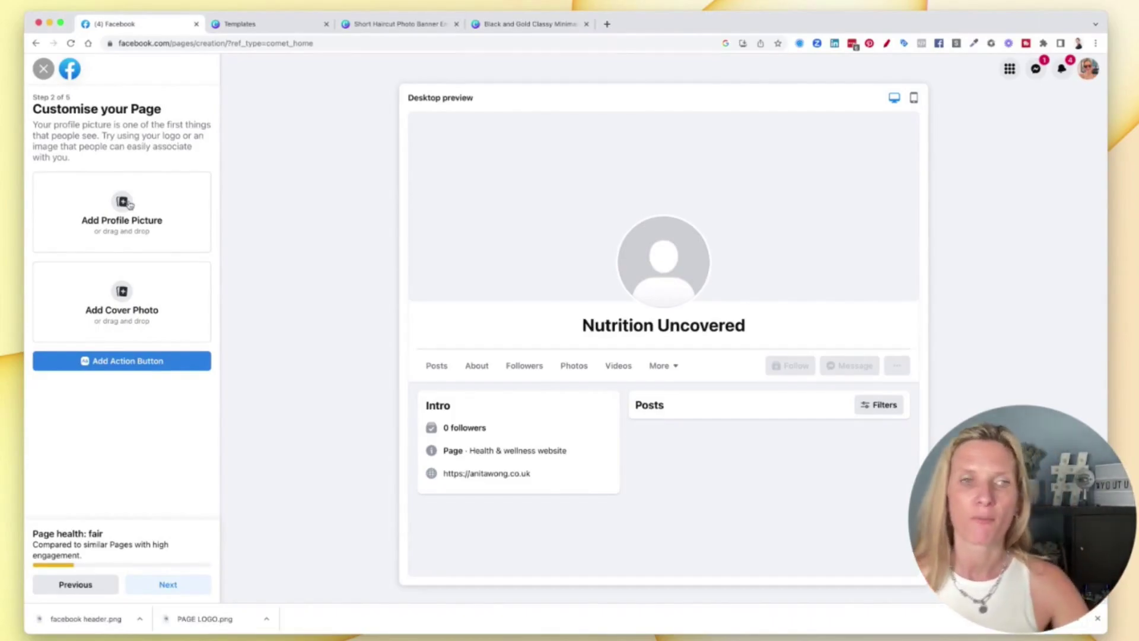
click(123, 202)
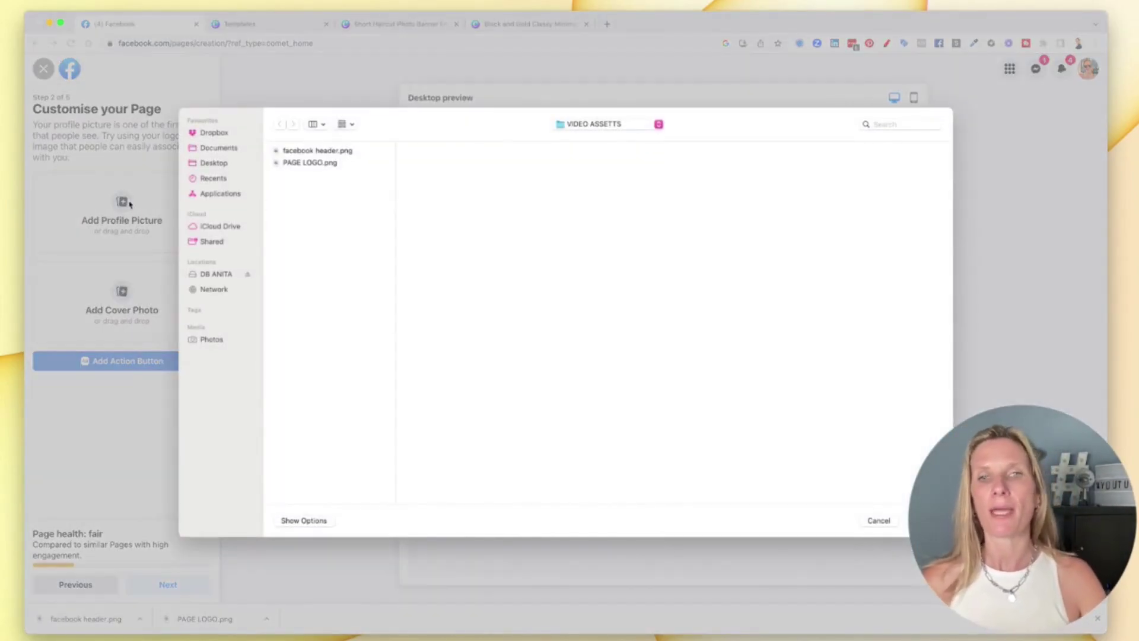
click(302, 163)
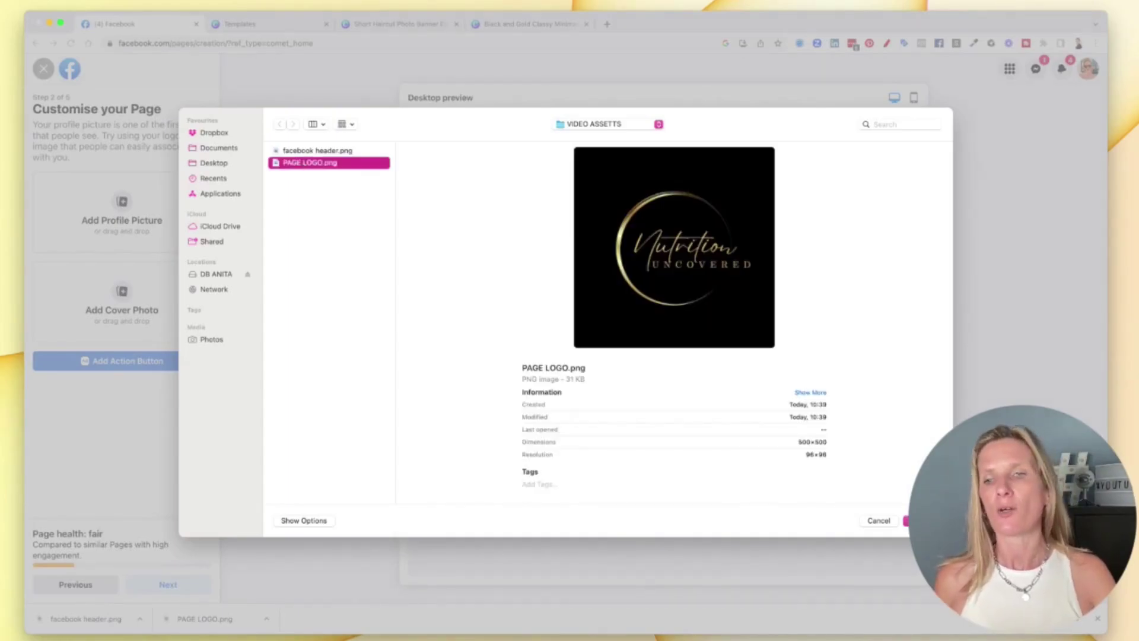
click(906, 521)
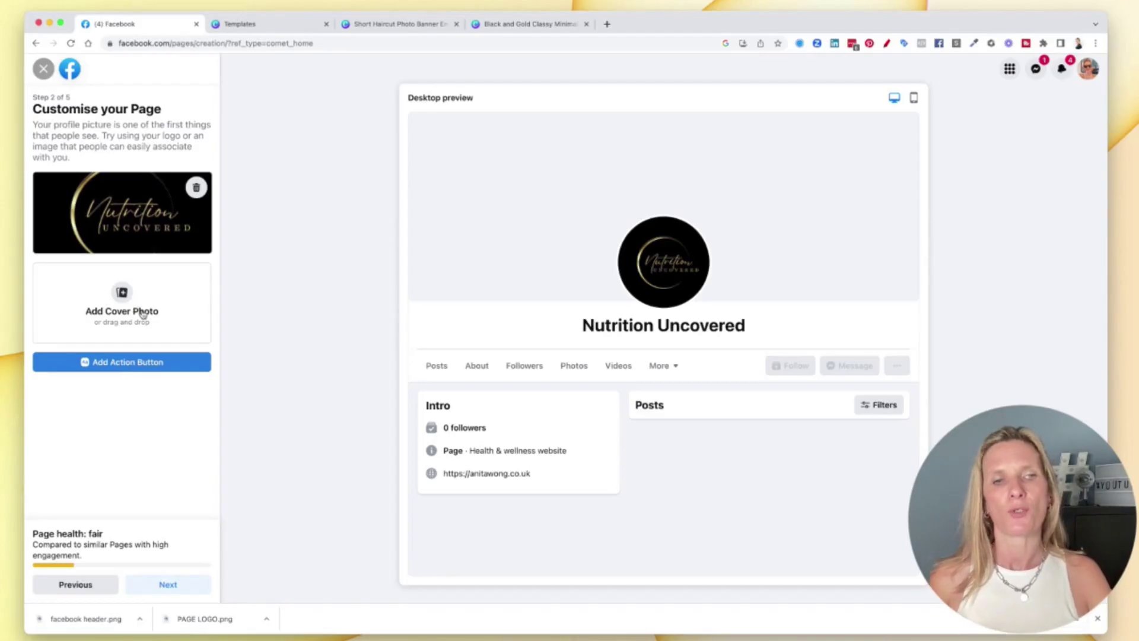
Set facebook header.png as the Page cover photo.
click(142, 313)
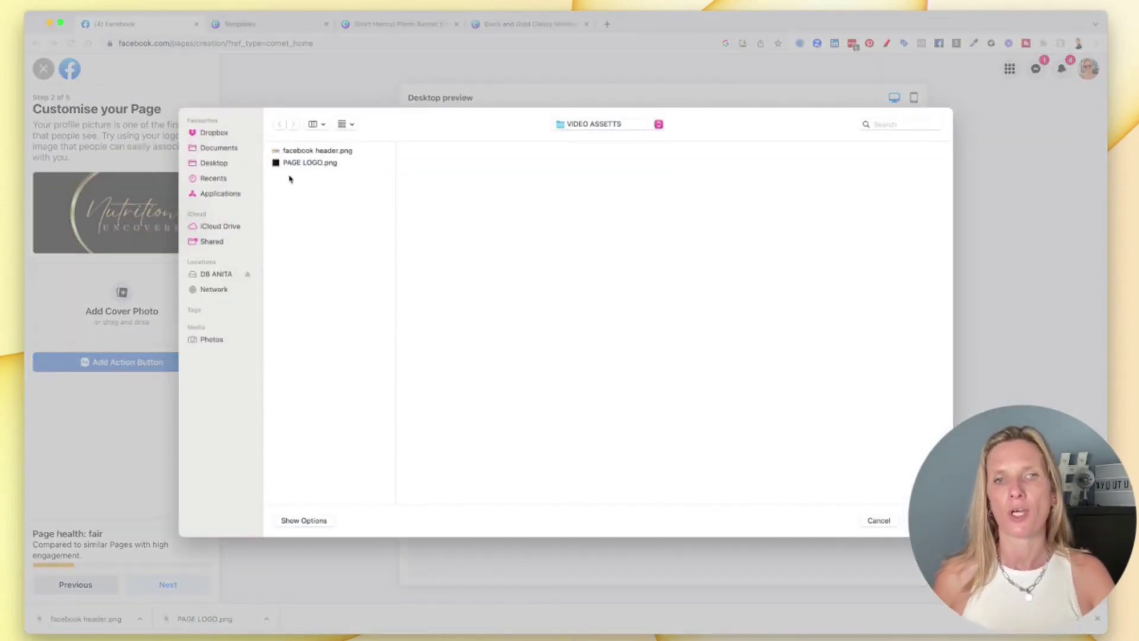
click(301, 151)
click(914, 520)
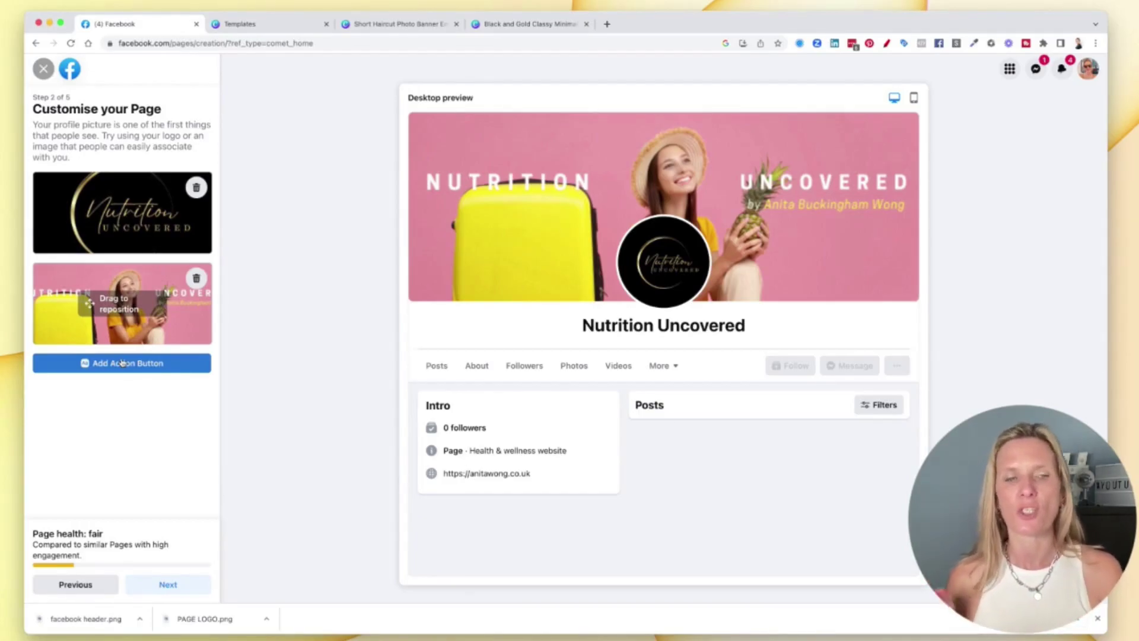
Start adding an action button and browse the available button types.
click(121, 364)
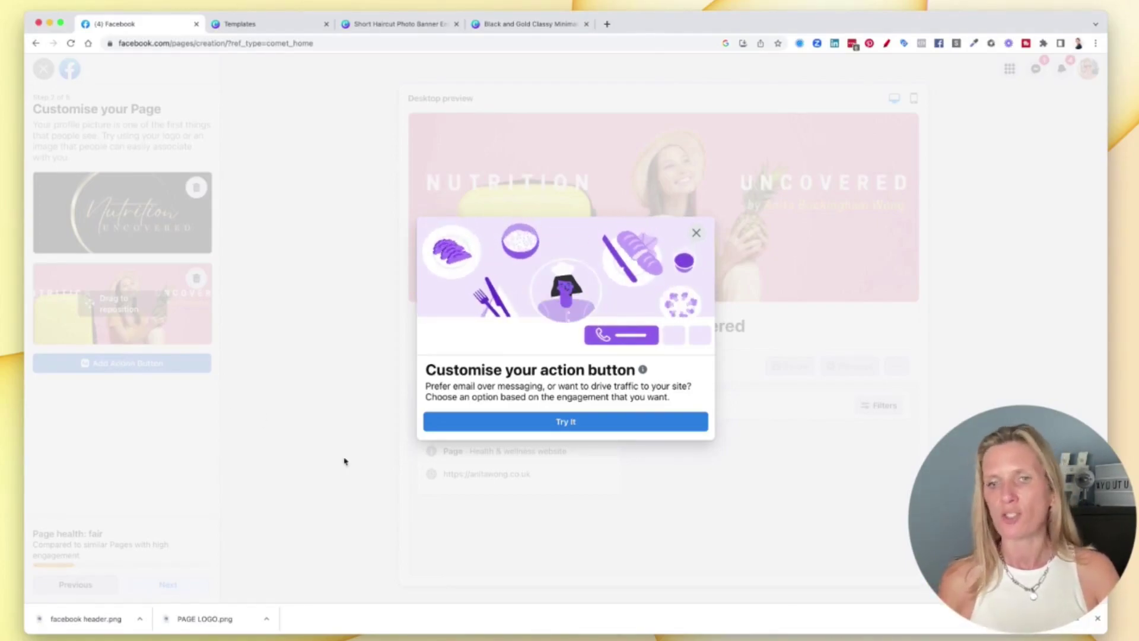
click(570, 424)
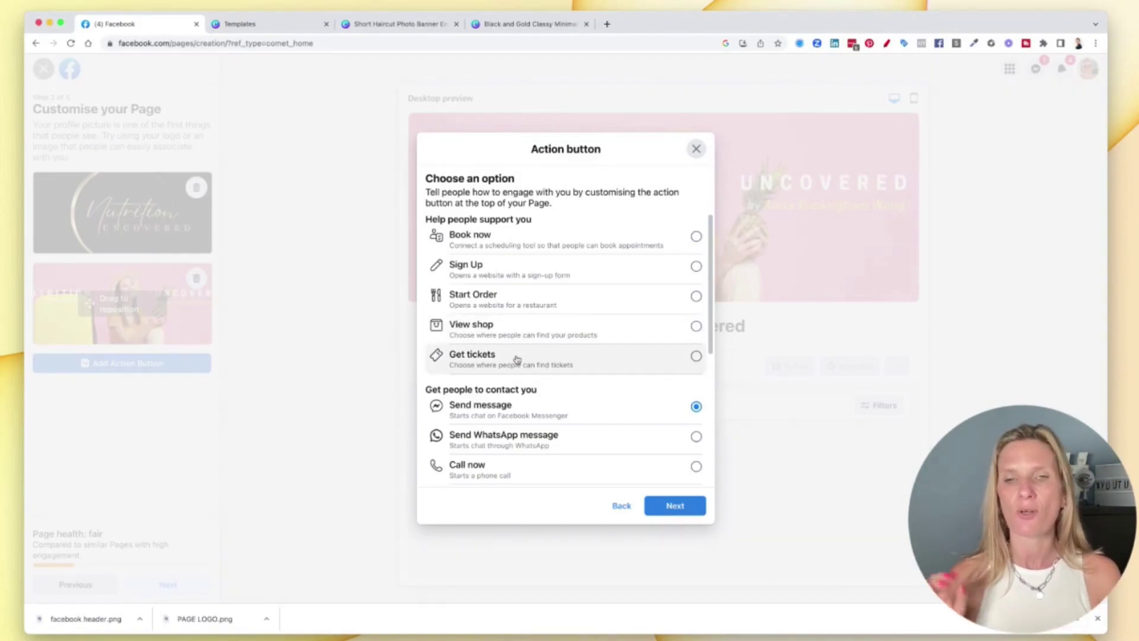
scroll(517, 360, down, 4)
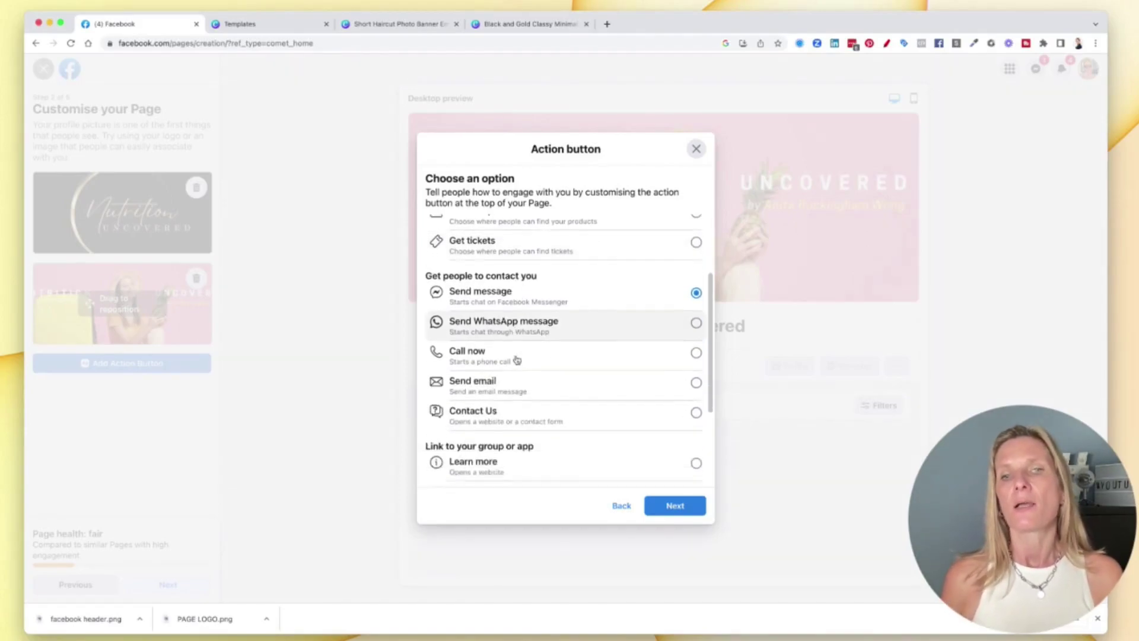
scroll(517, 360, down, 2)
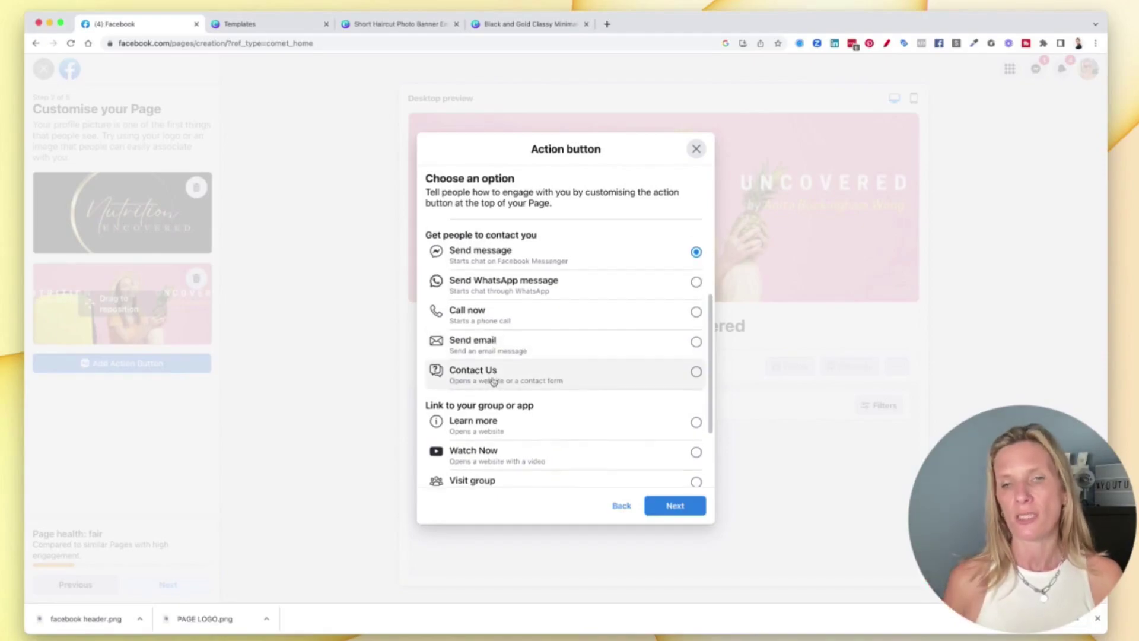
scroll(493, 370, down, 2)
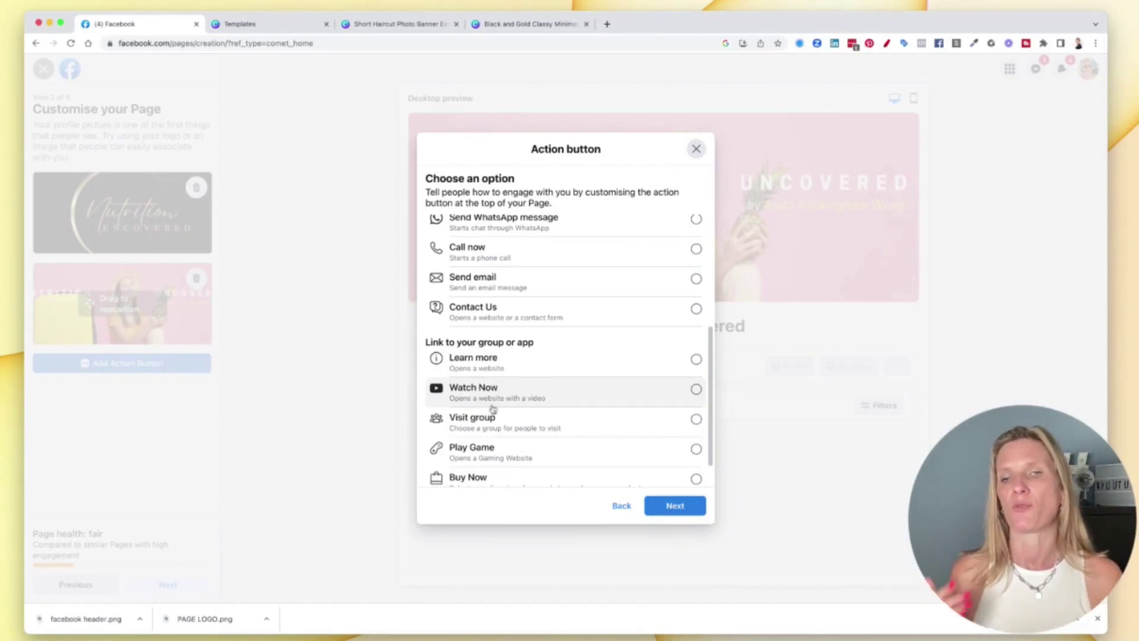
scroll(493, 422, down, 2)
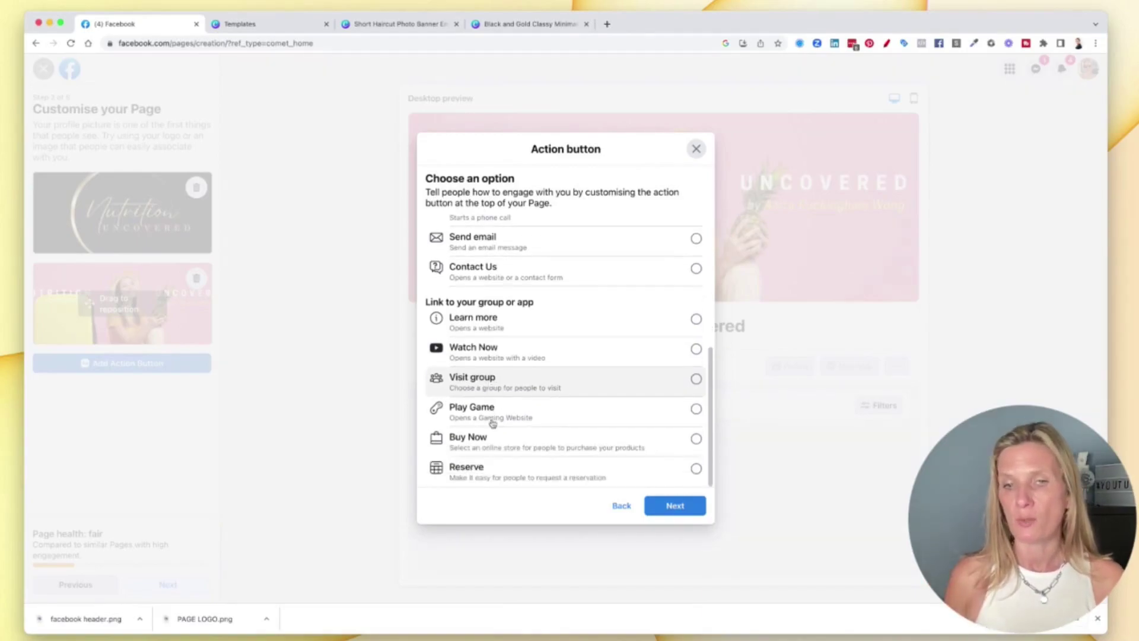
scroll(493, 422, up, 8)
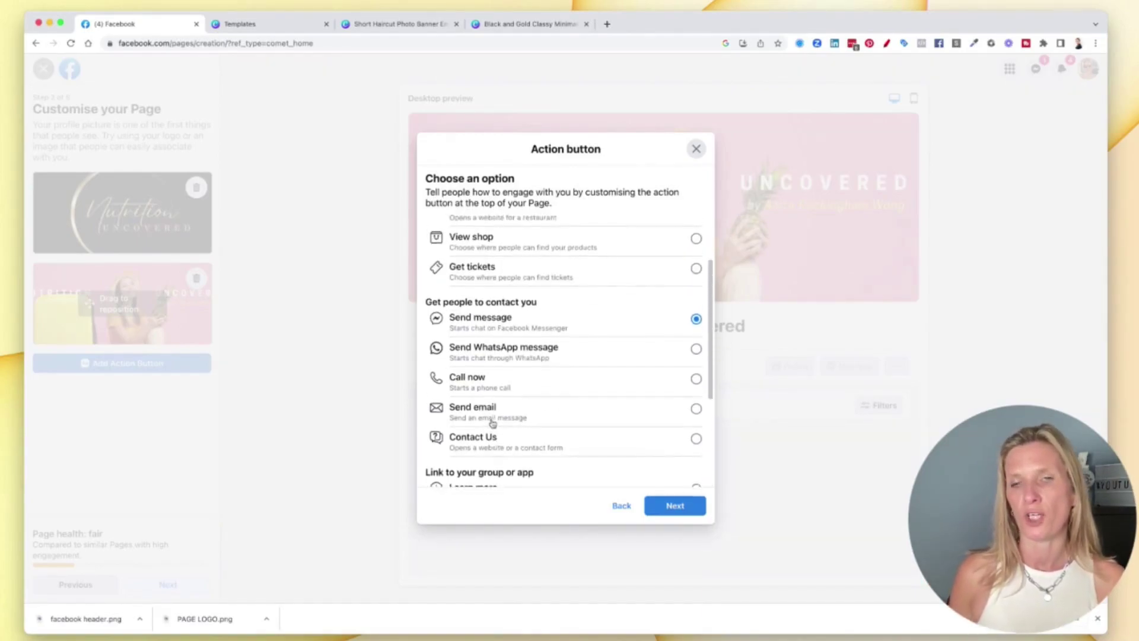
scroll(492, 422, up, 4)
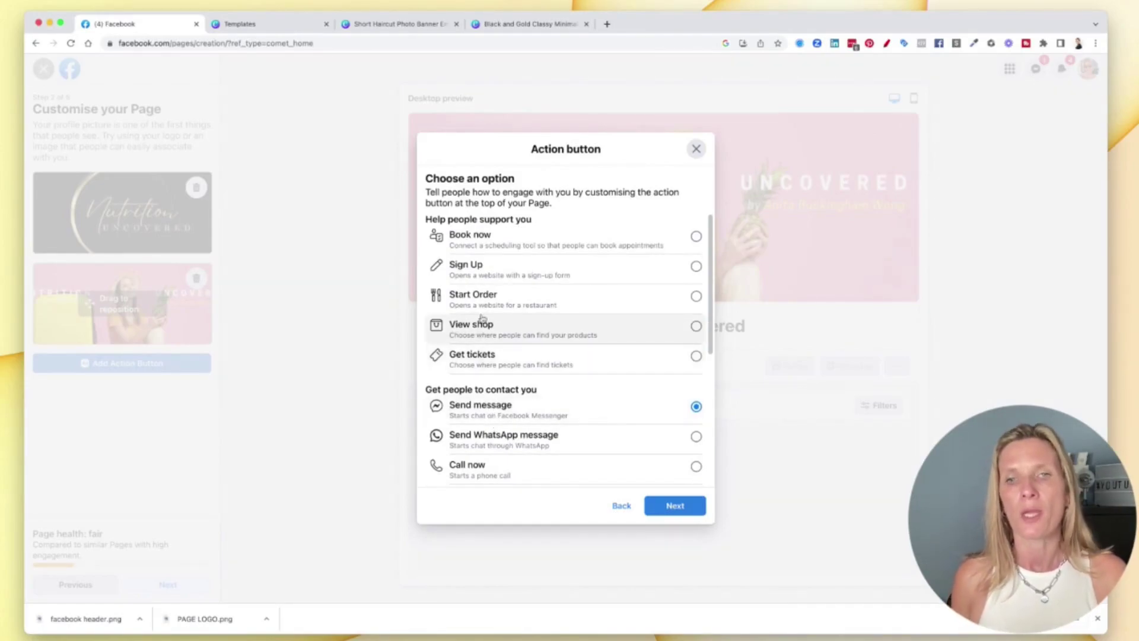
Choose Sign Up, link it to the business website, and save the button.
click(481, 275)
click(673, 507)
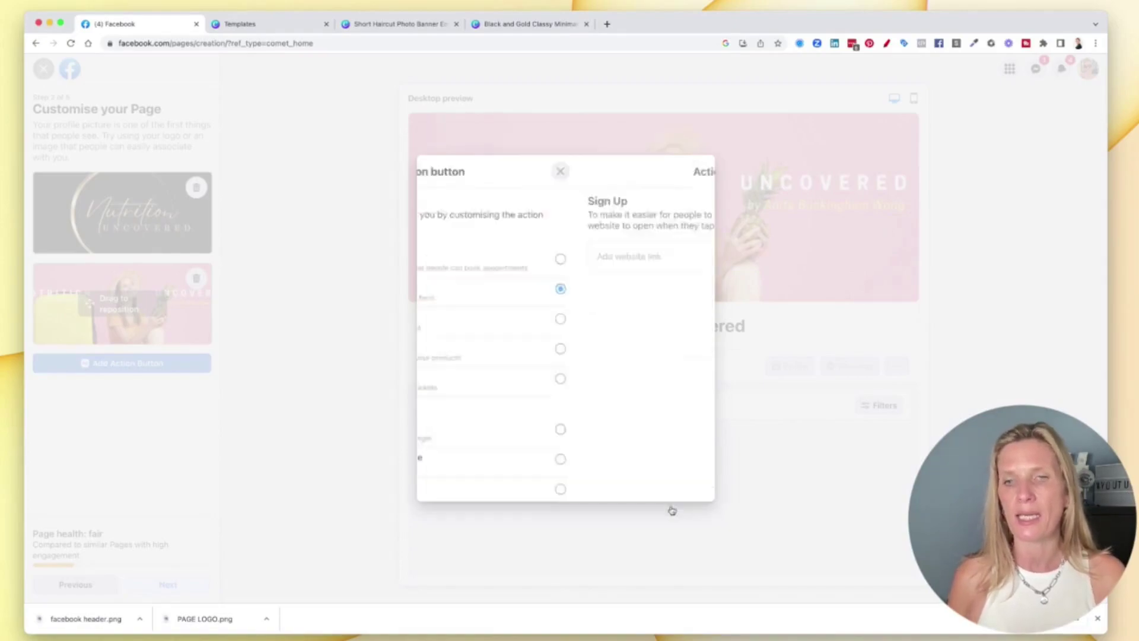
click(510, 313)
text(https://www.anitawong.co.uk)
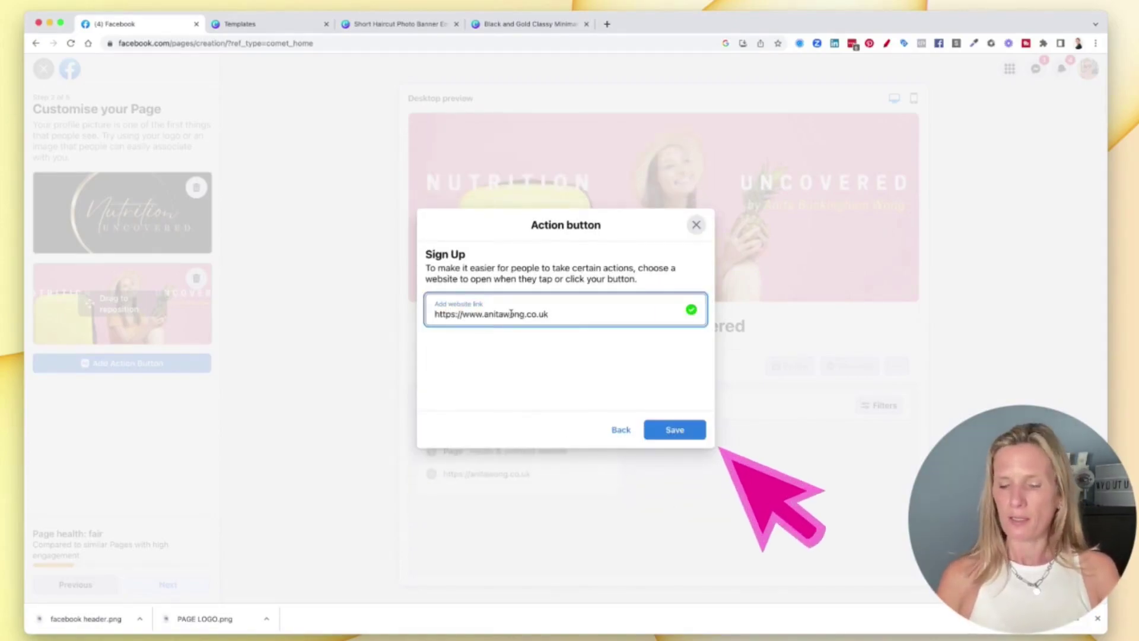
click(676, 432)
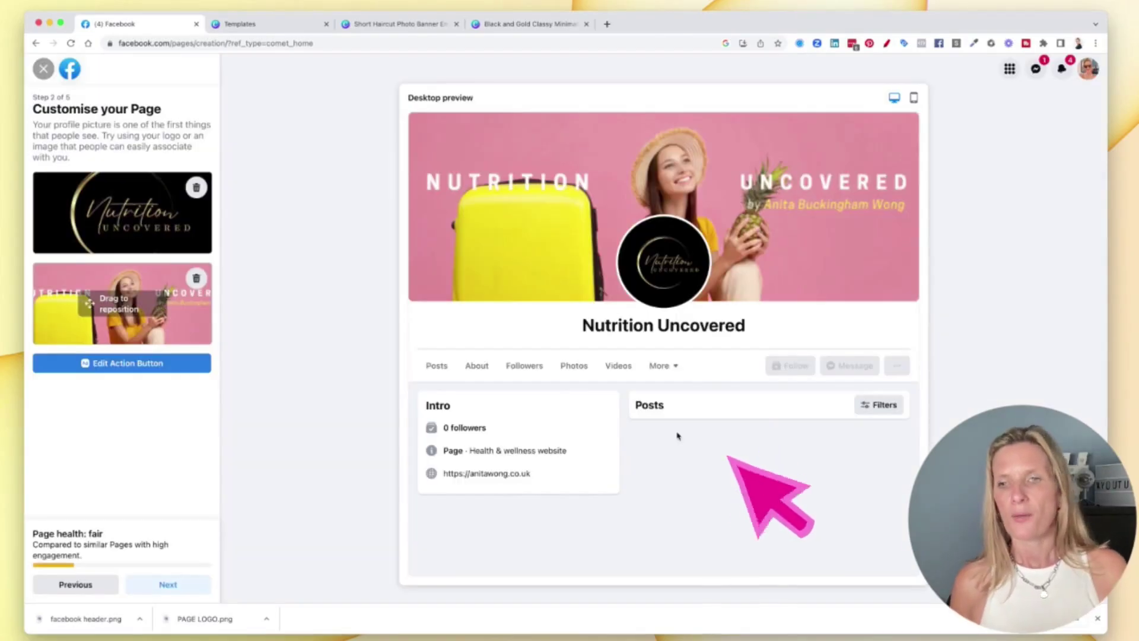
Advance the setup to step 3, Connect WhatsApp to your Page.
click(157, 588)
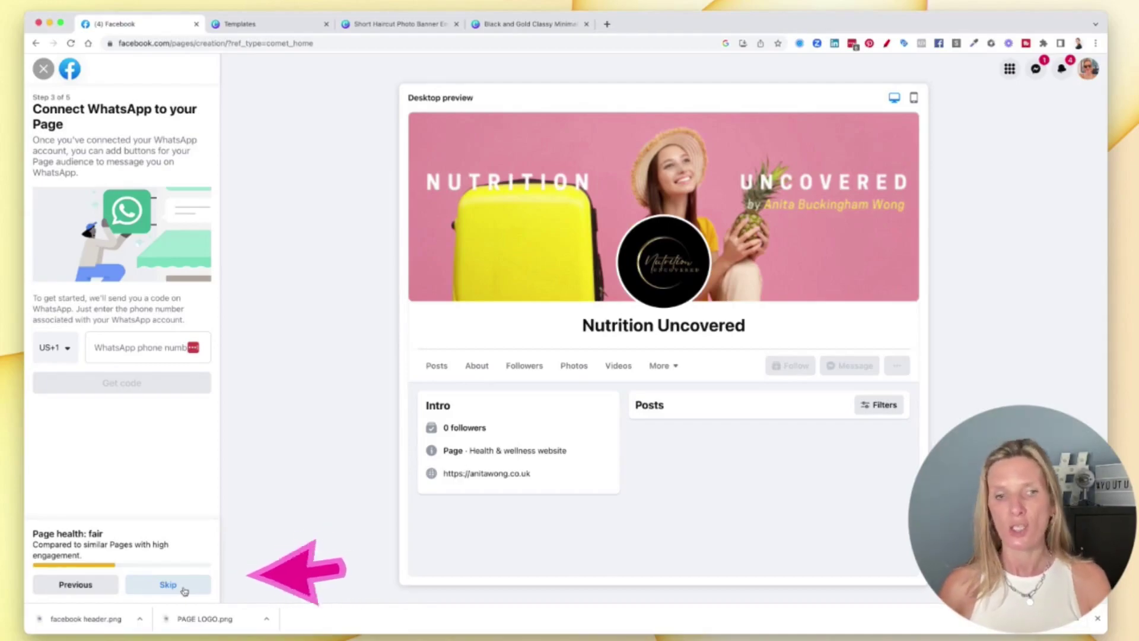
click(184, 589)
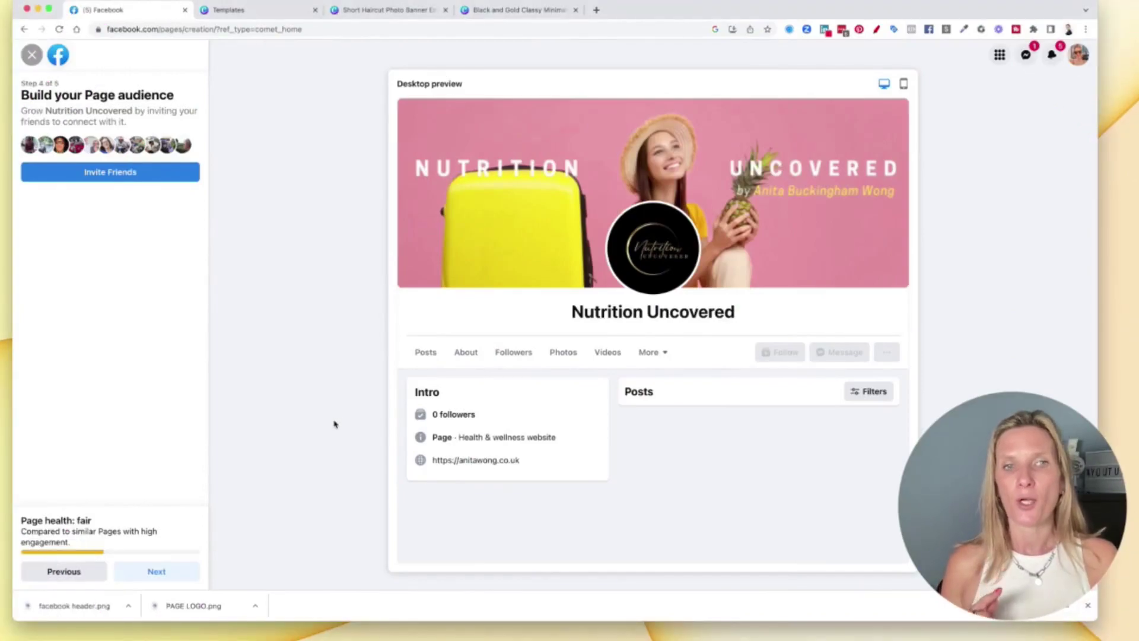
Switch off marketing and promotional emails on the final step and finish with Done.
click(157, 572)
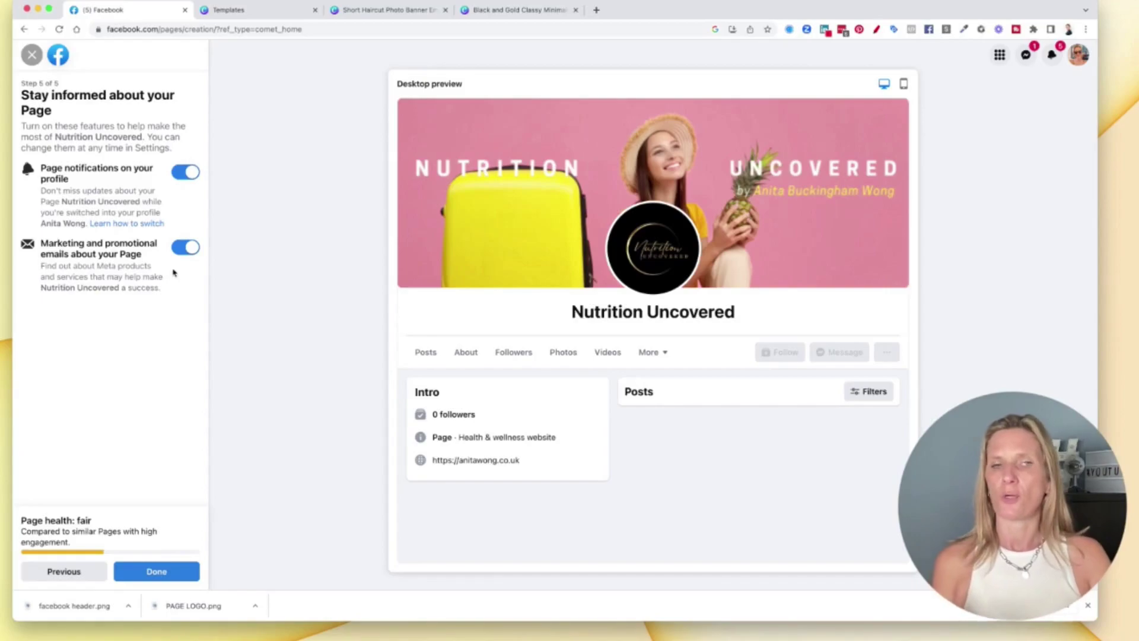
click(191, 248)
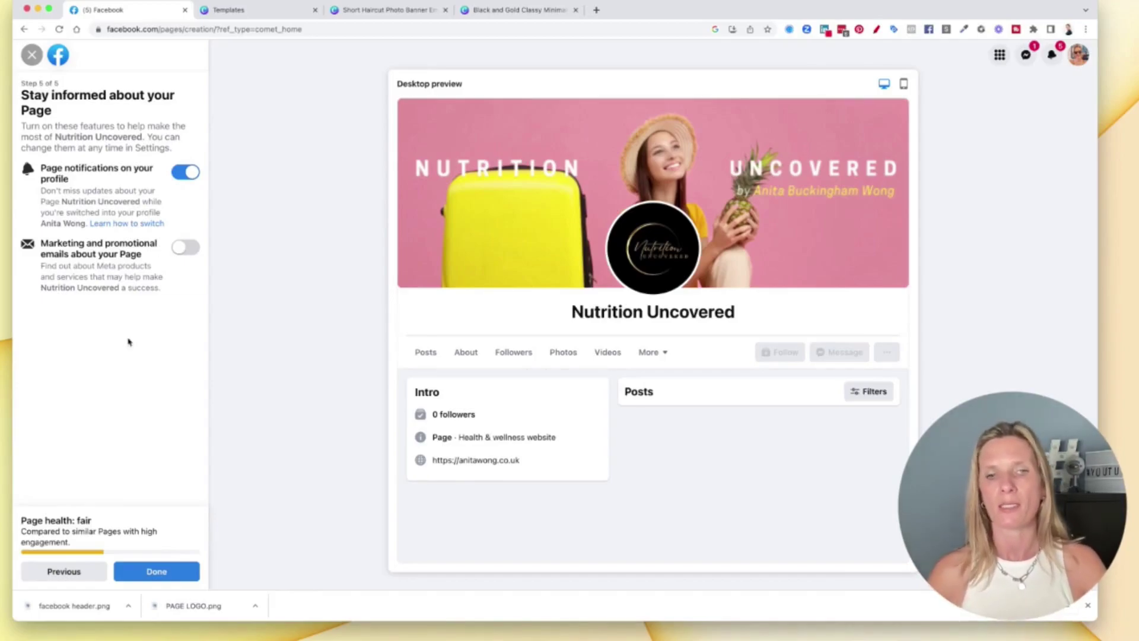
click(156, 571)
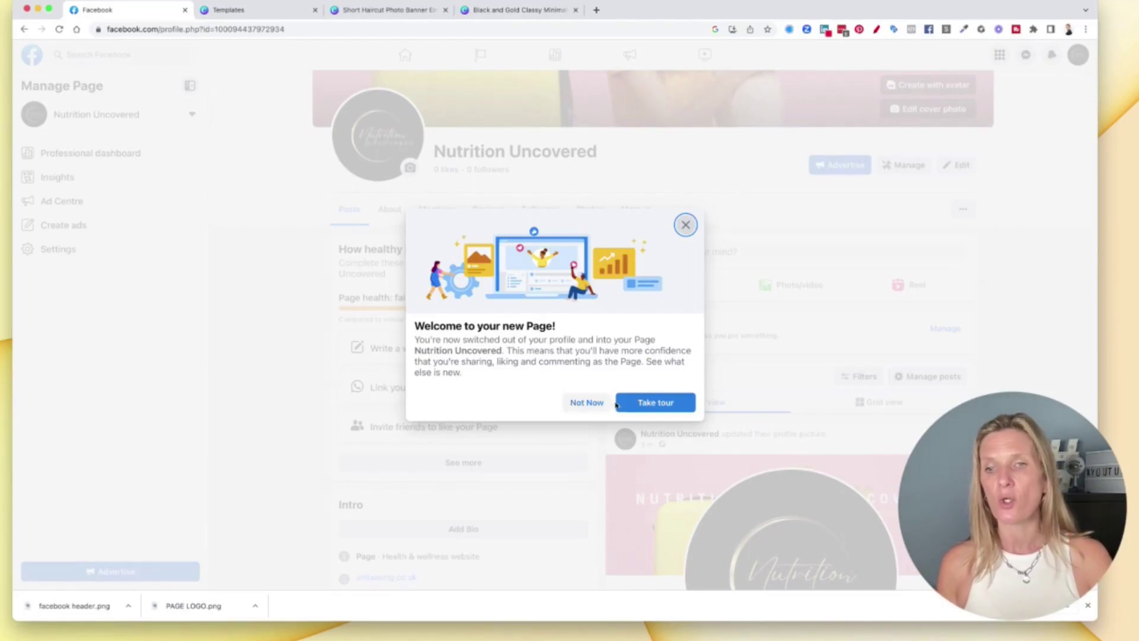
Step through and dismiss the new Page tour, then scroll up to the cover photo and logo.
click(633, 405)
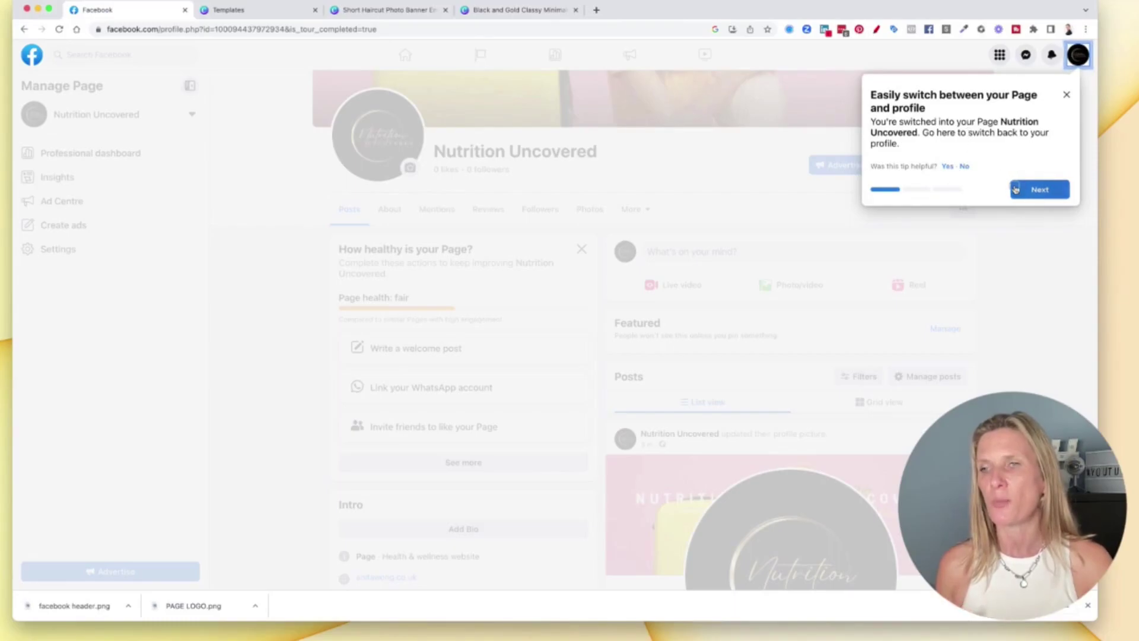
click(1034, 188)
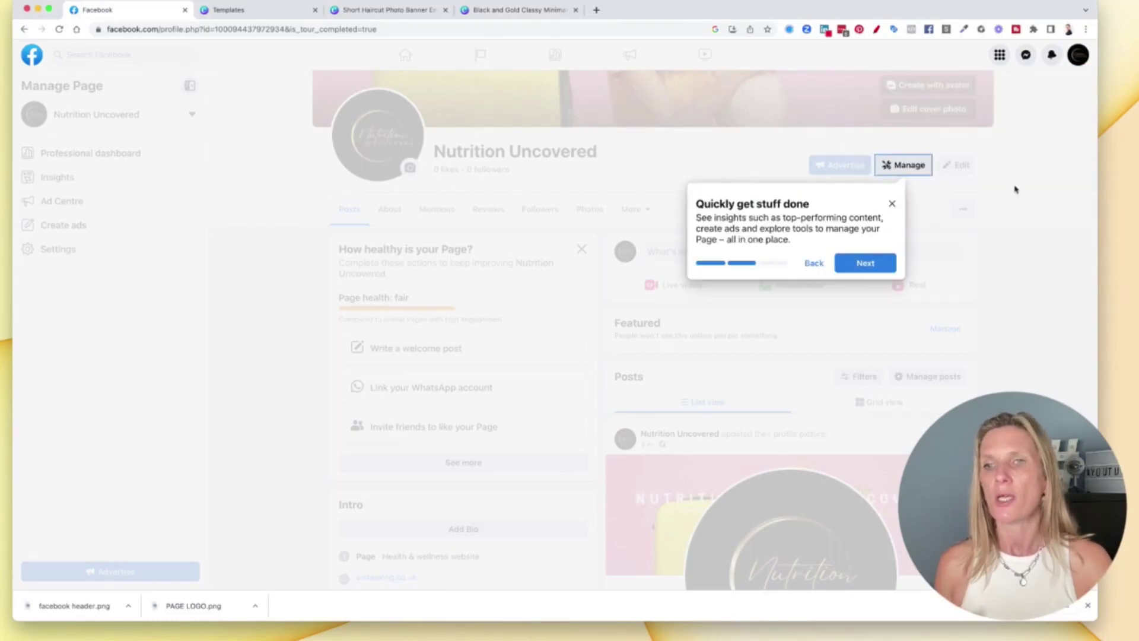
click(864, 263)
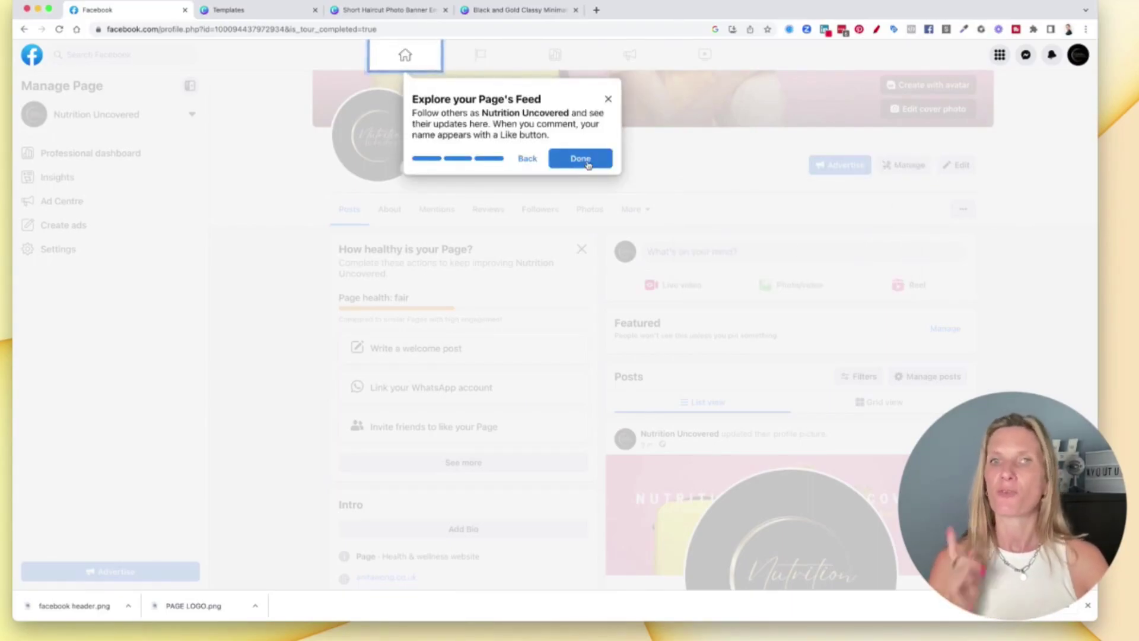
click(581, 159)
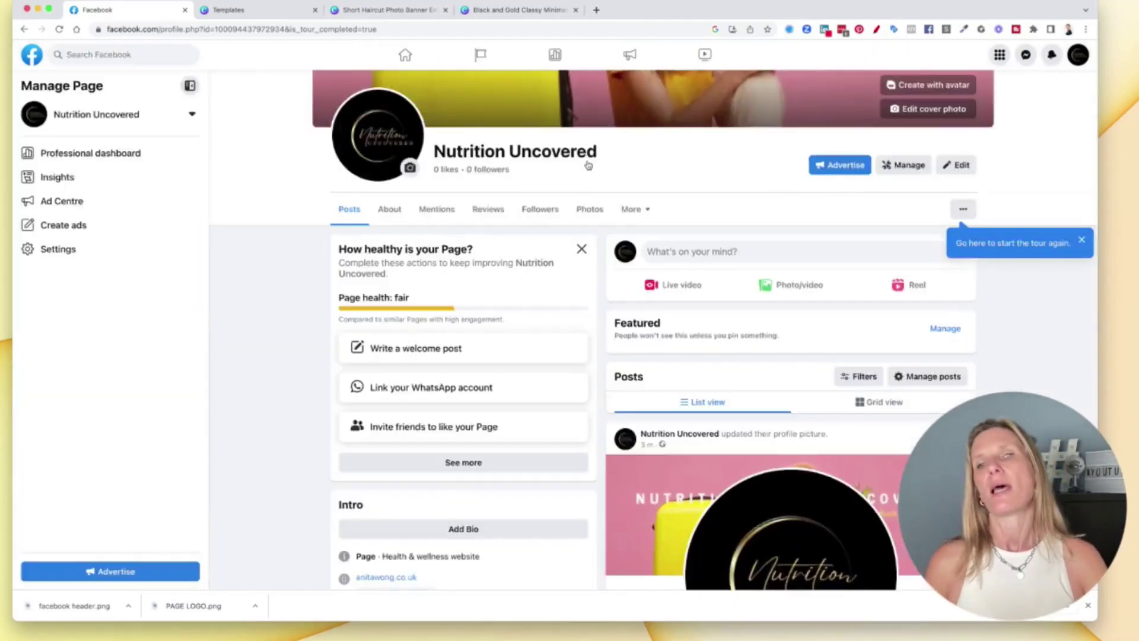
scroll(588, 165, up, 5)
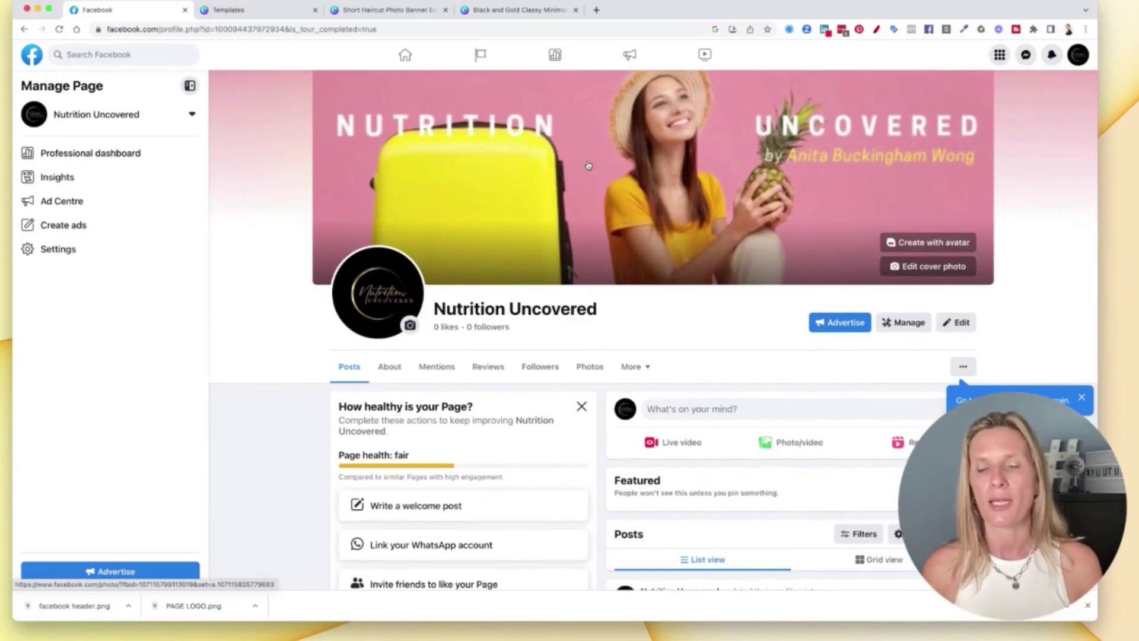
scroll(588, 166, up, 1)
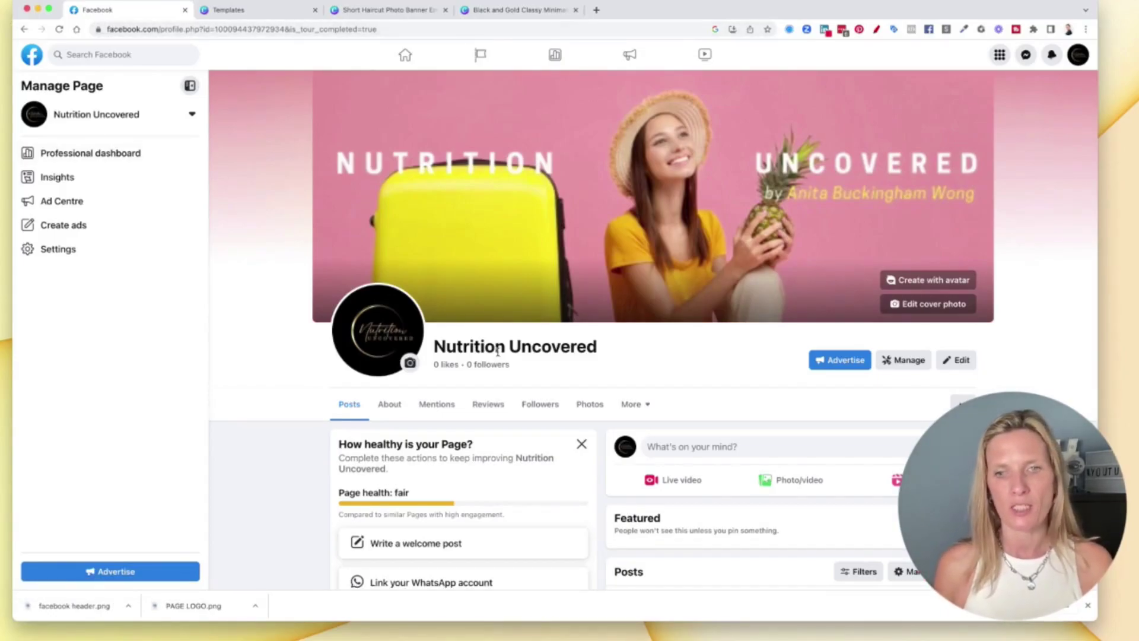
Switch to the Nutrition Uncovered Page from the managed Pages list and open its Settings.
click(76, 118)
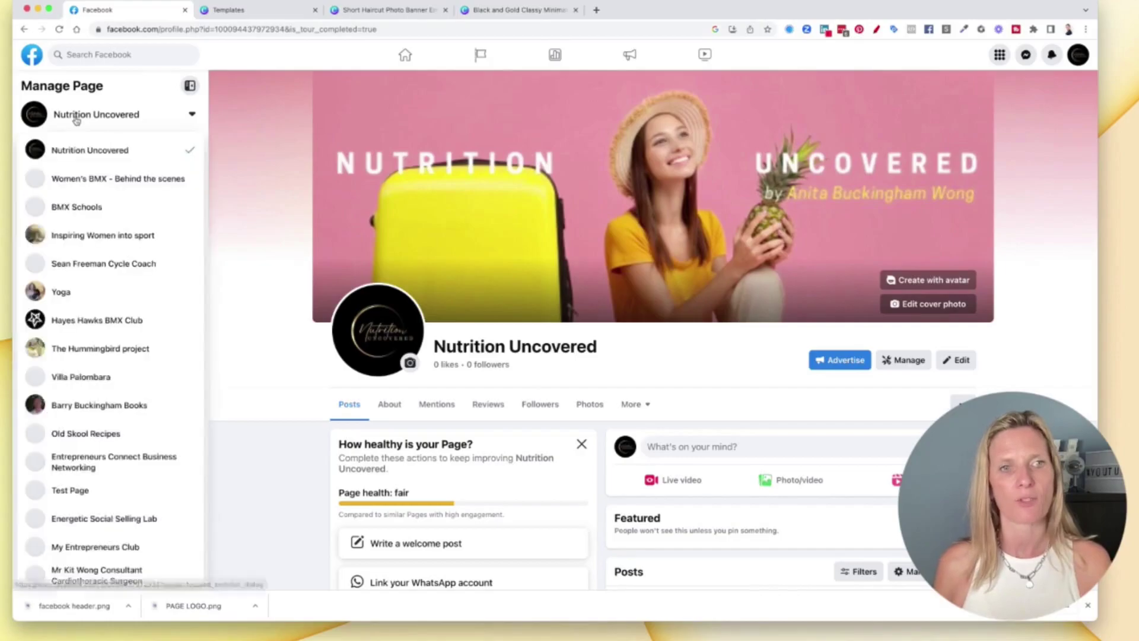
click(74, 152)
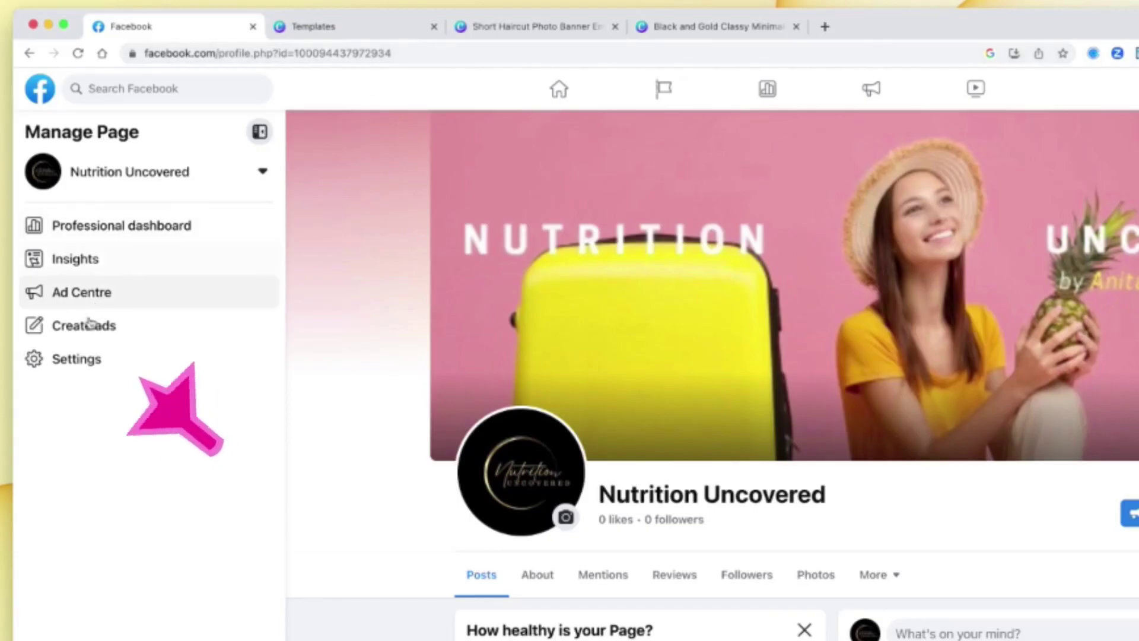
click(77, 363)
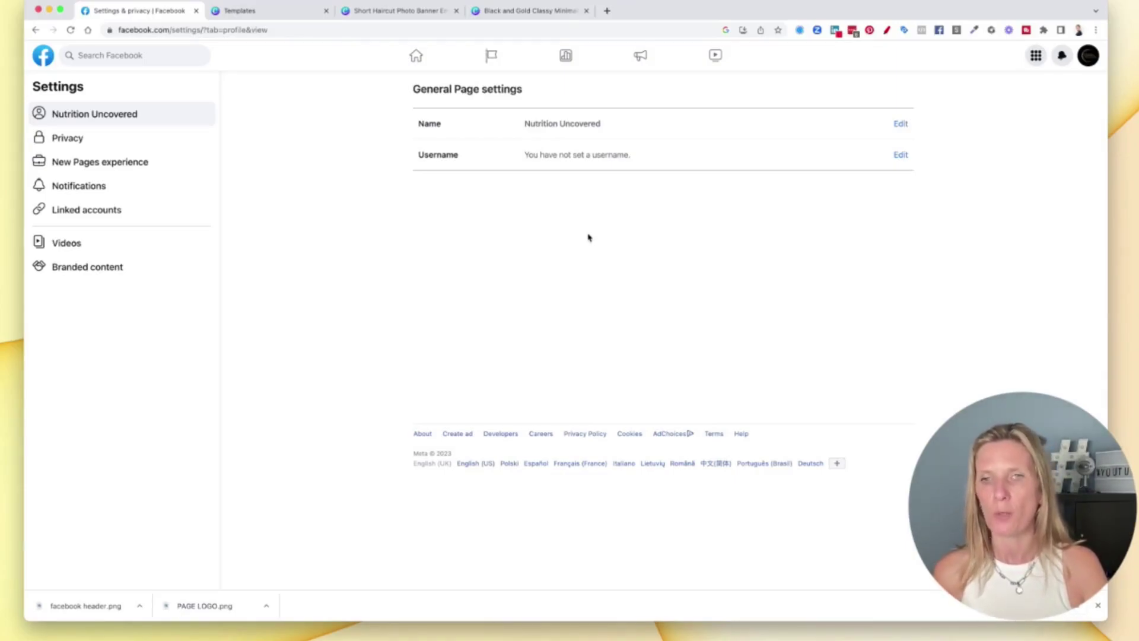
Set the Page username to 'nutritionuncovered', save it and confirm with the account password.
click(902, 156)
click(744, 188)
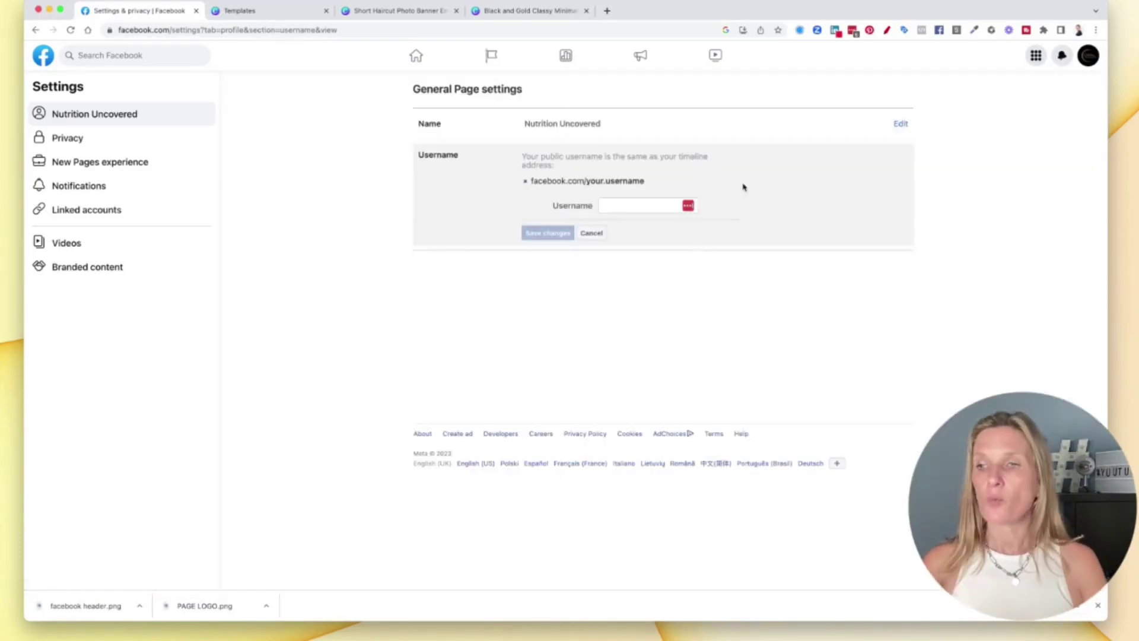
click(627, 206)
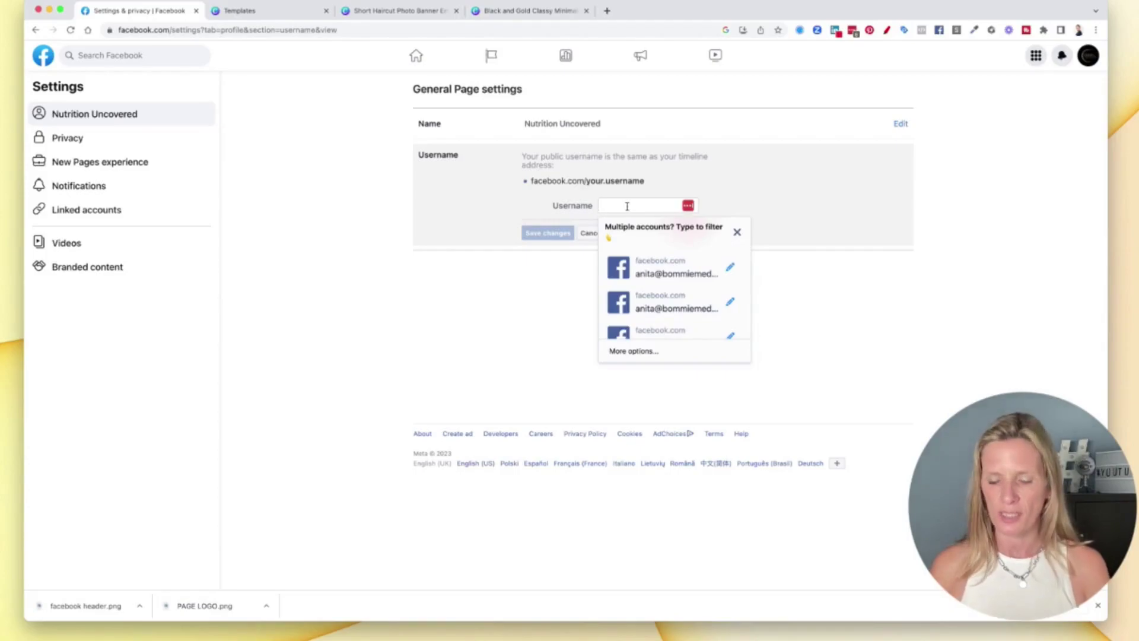
text(nutritionuncovered)
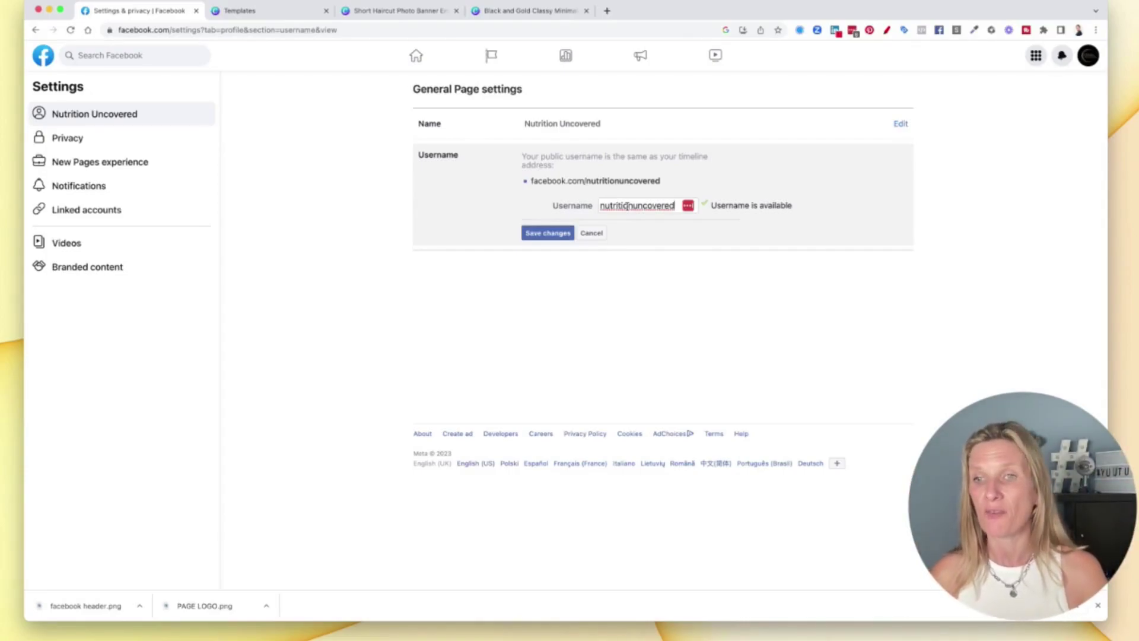
click(551, 235)
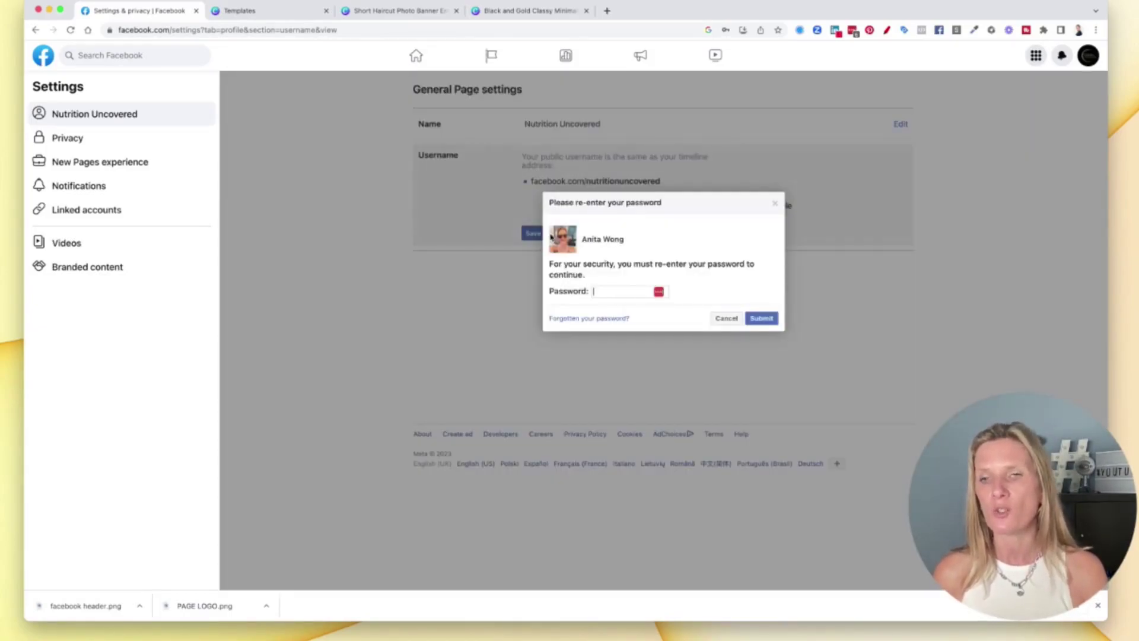
click(605, 291)
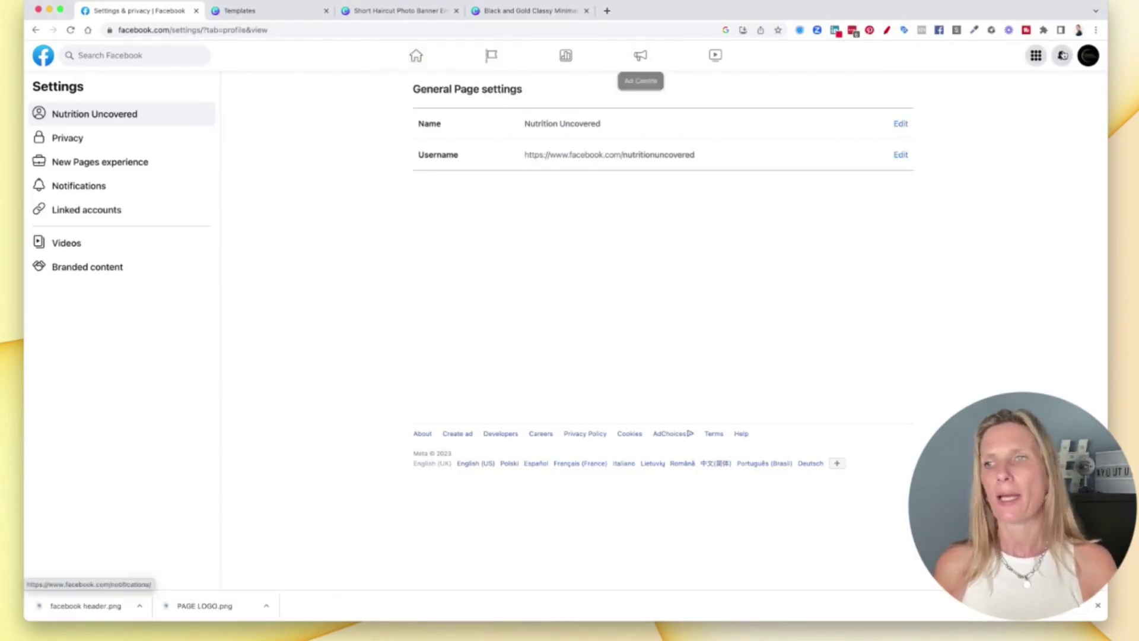
Switch to the Nutrition Uncovered profile from the account menu and highlight its facebook.com/nutritionuncovered address.
click(1092, 56)
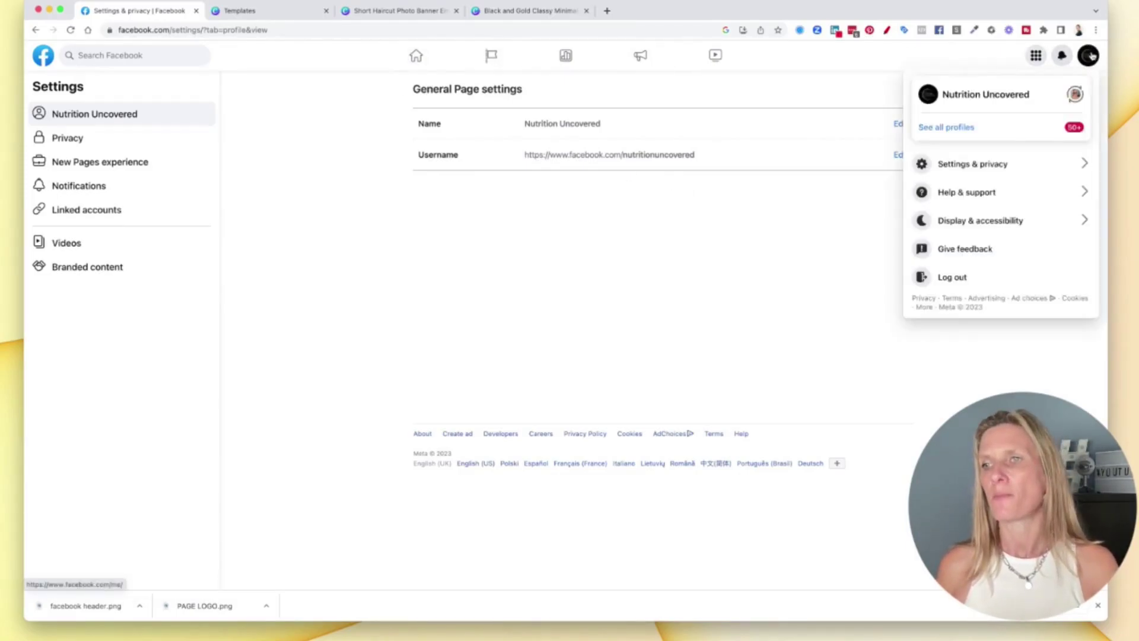
click(965, 97)
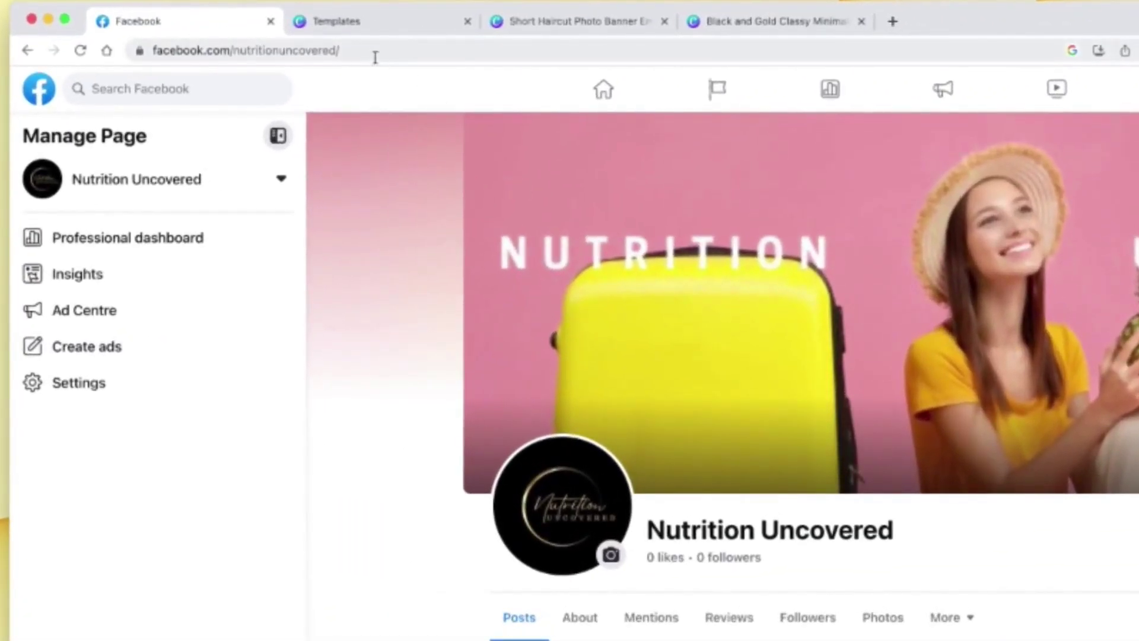
drag(375, 52, 147, 59)
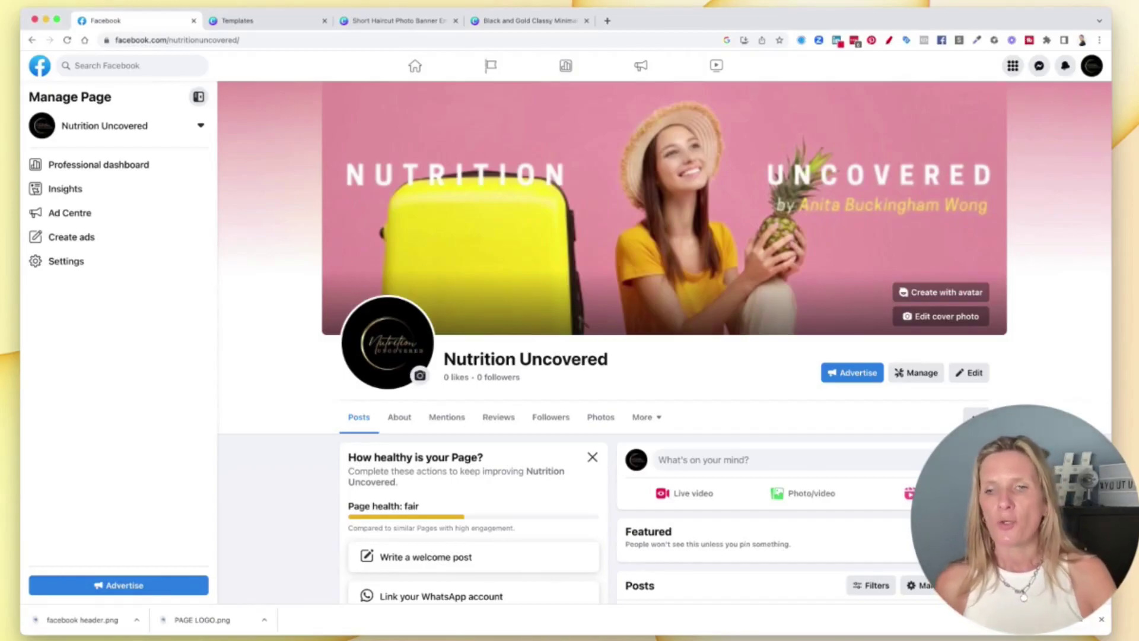
scroll(664, 342, down, 4)
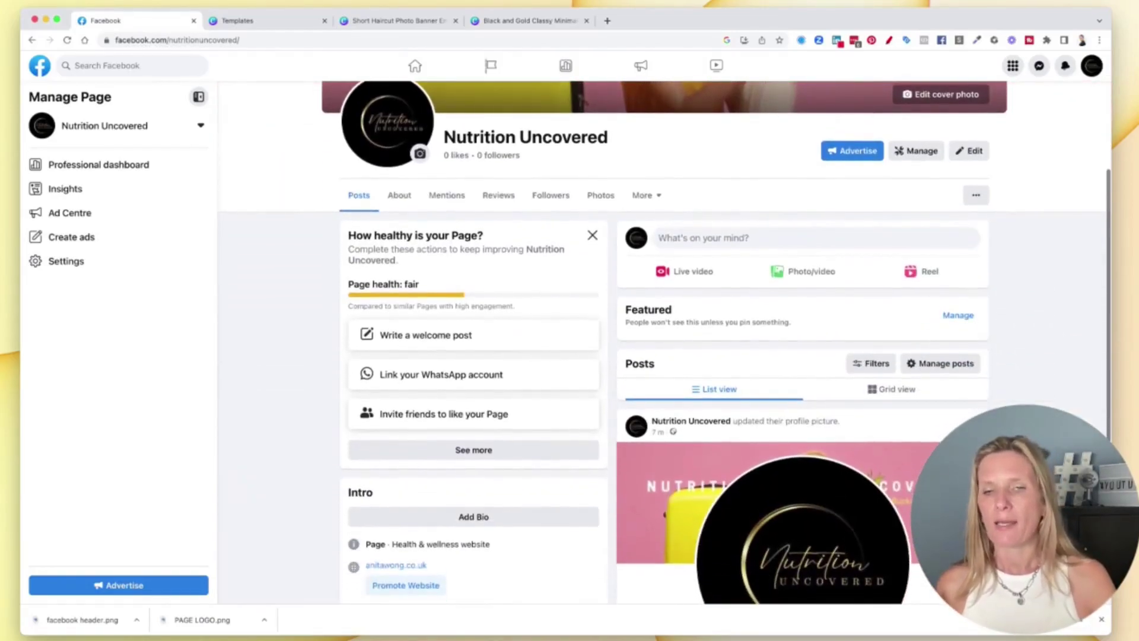
scroll(665, 343, up, 4)
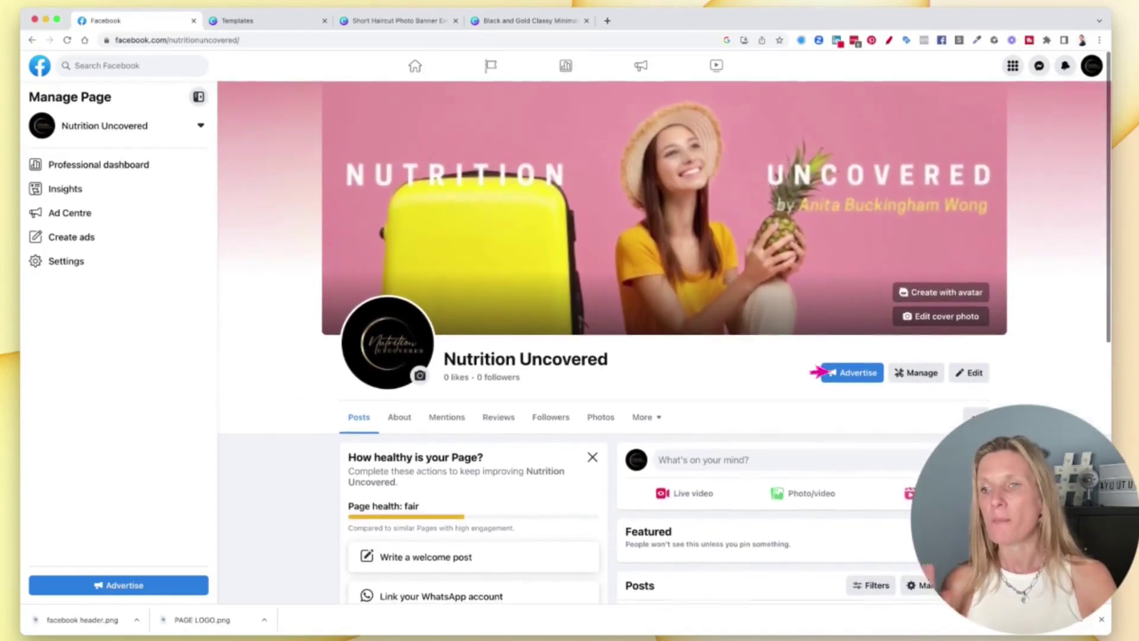
click(918, 374)
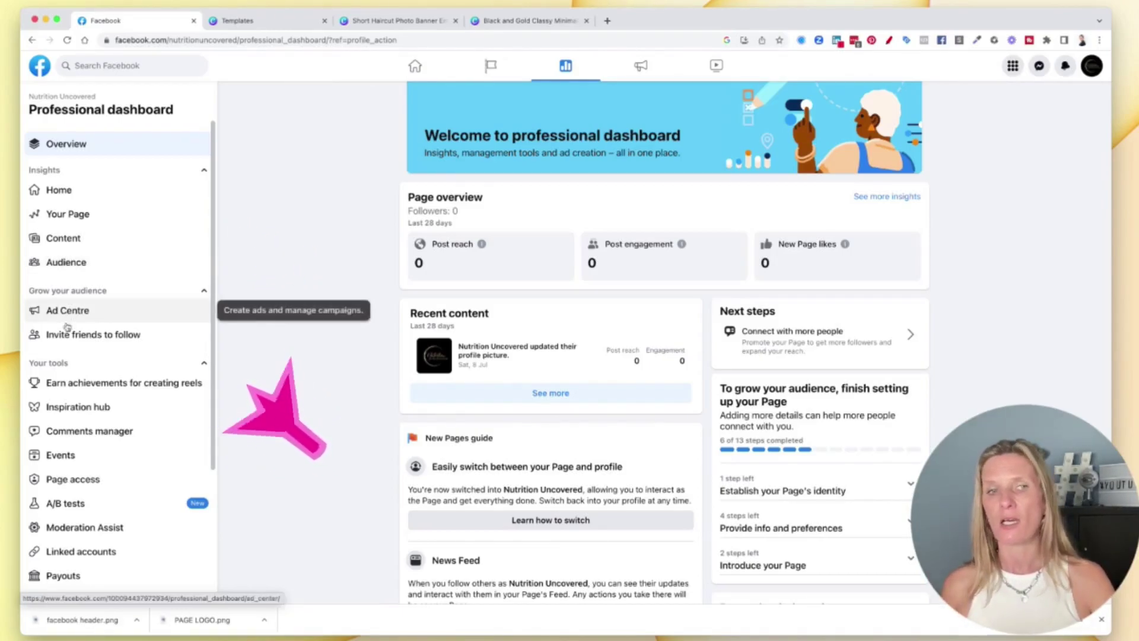
scroll(69, 335, down, 3)
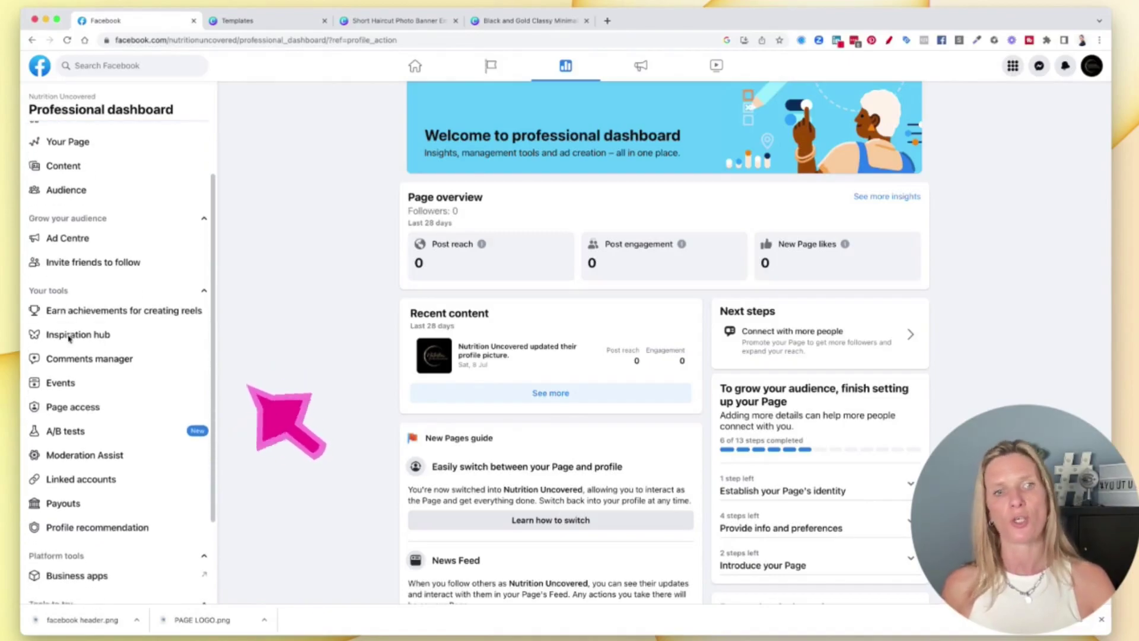
scroll(70, 337, down, 5)
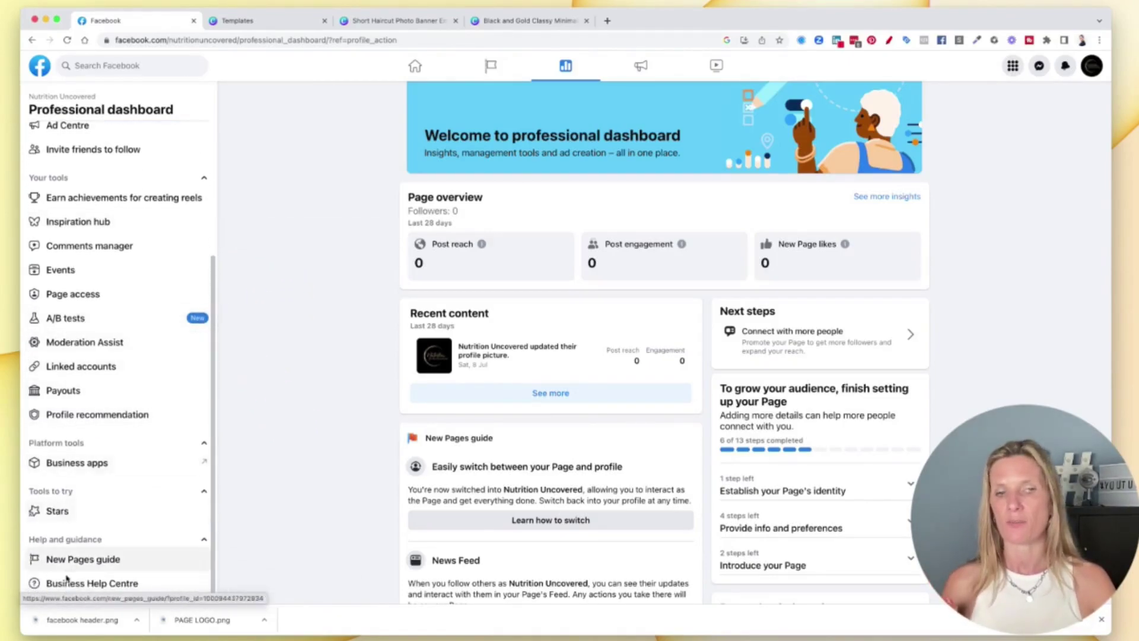
scroll(311, 369, up, 1)
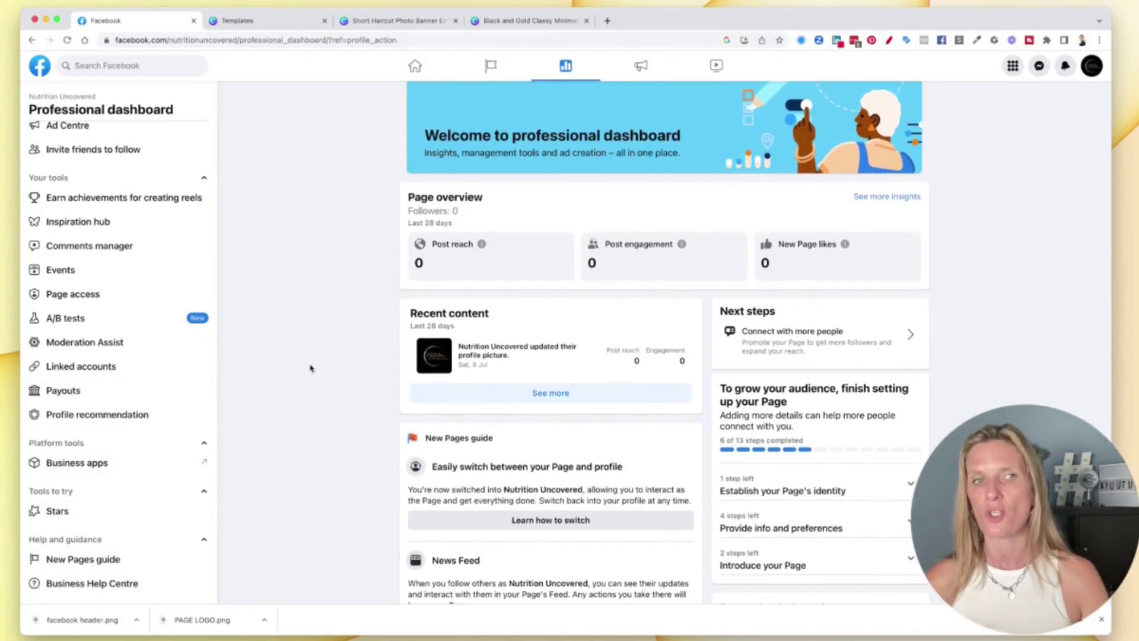
scroll(136, 312, up, 3)
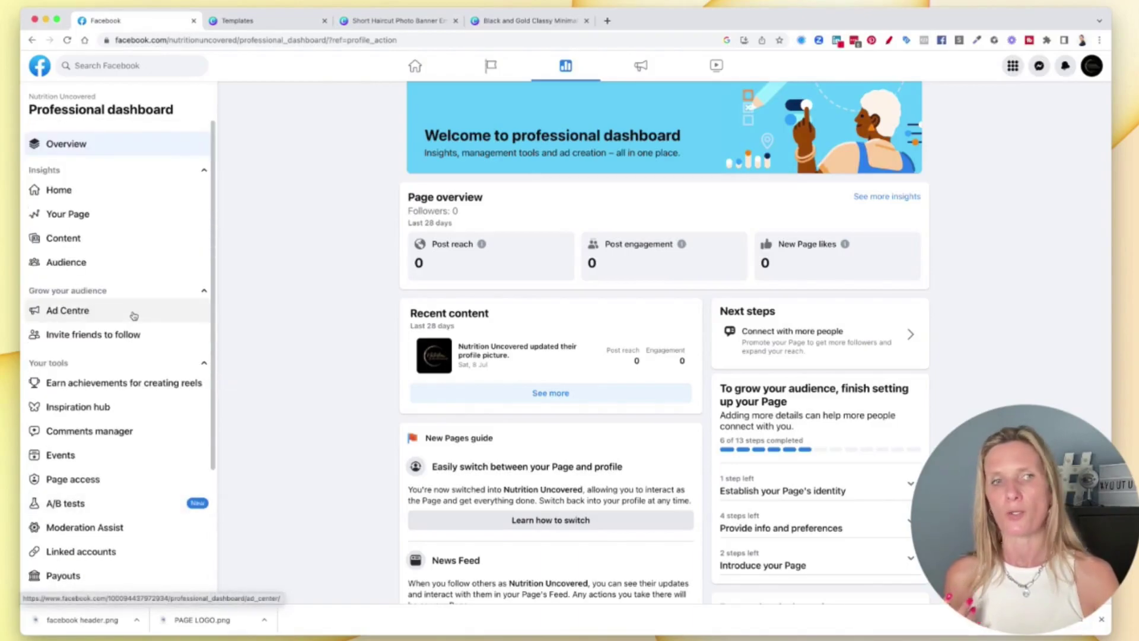
click(66, 215)
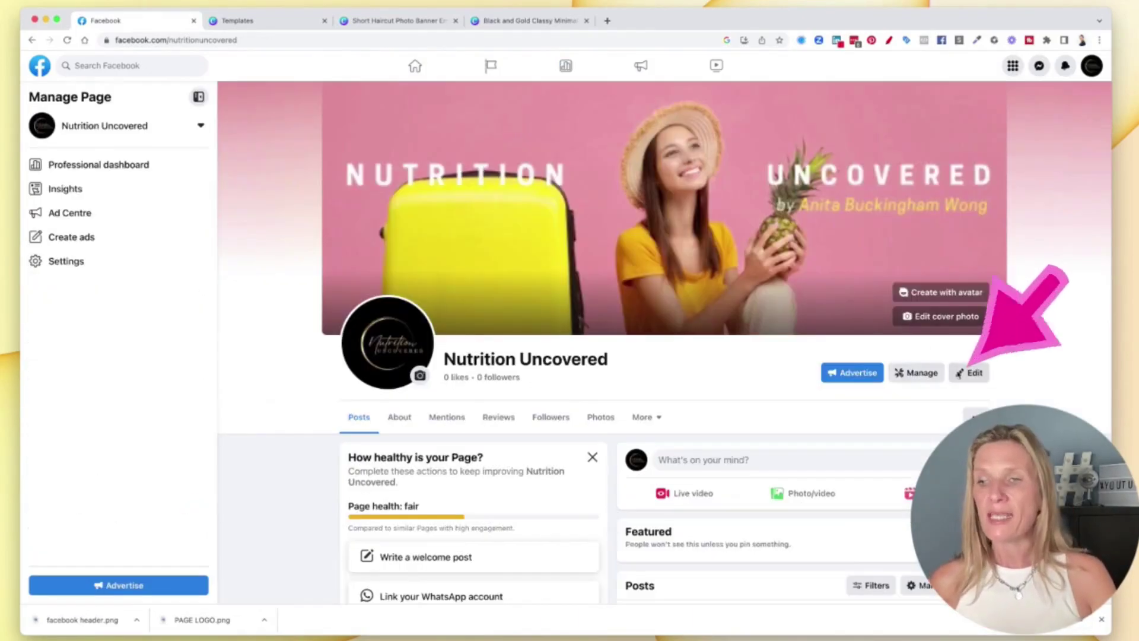
click(974, 374)
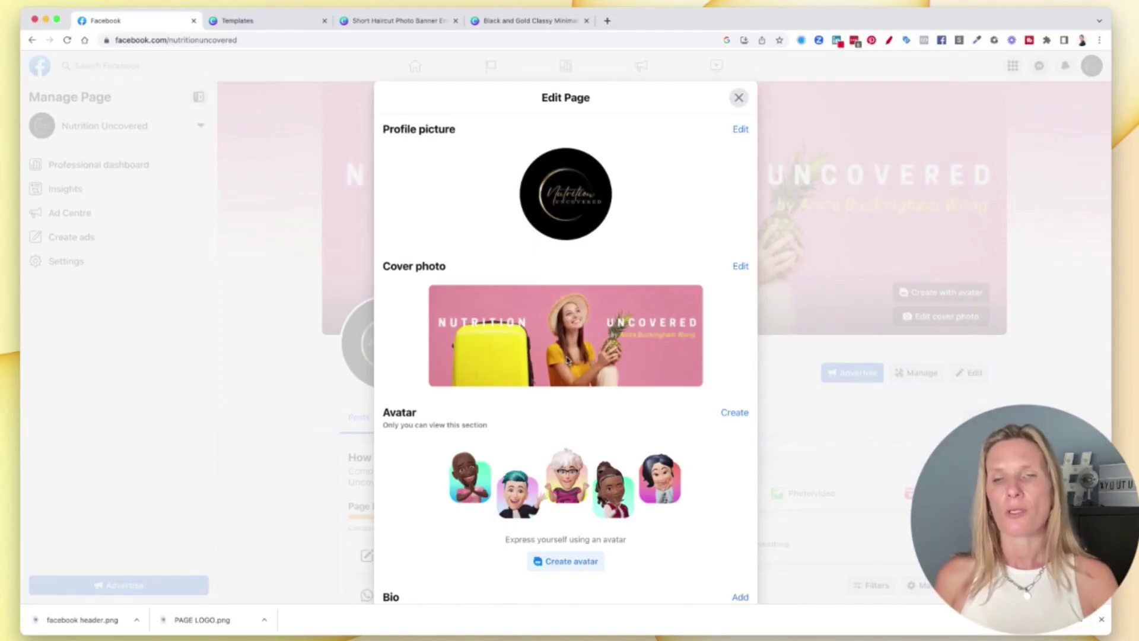
scroll(568, 360, down, 6)
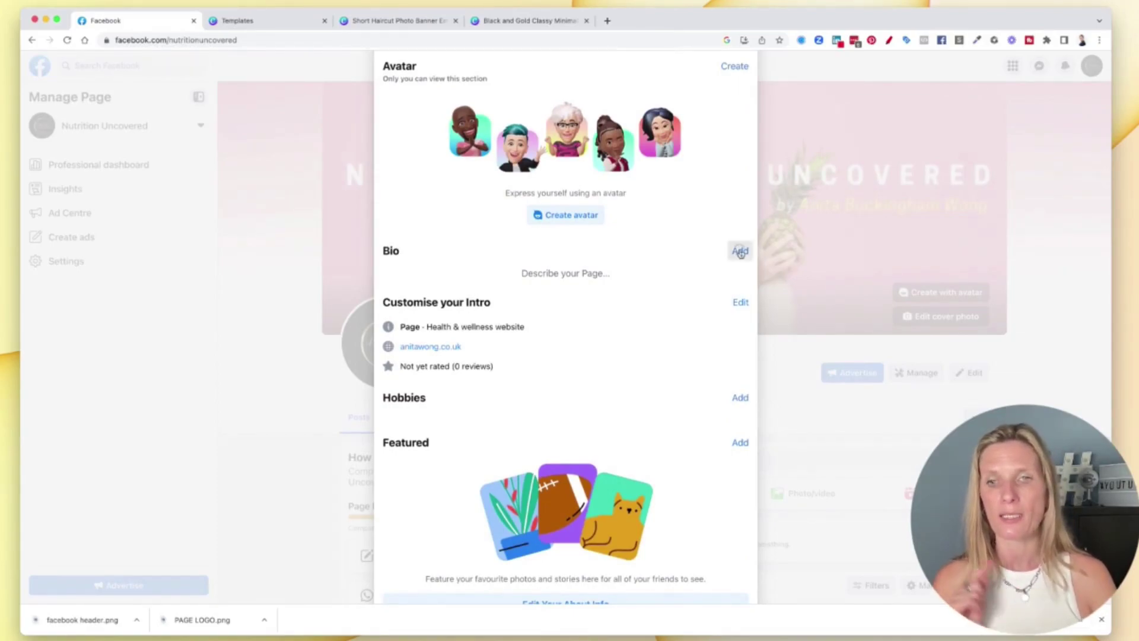
click(741, 251)
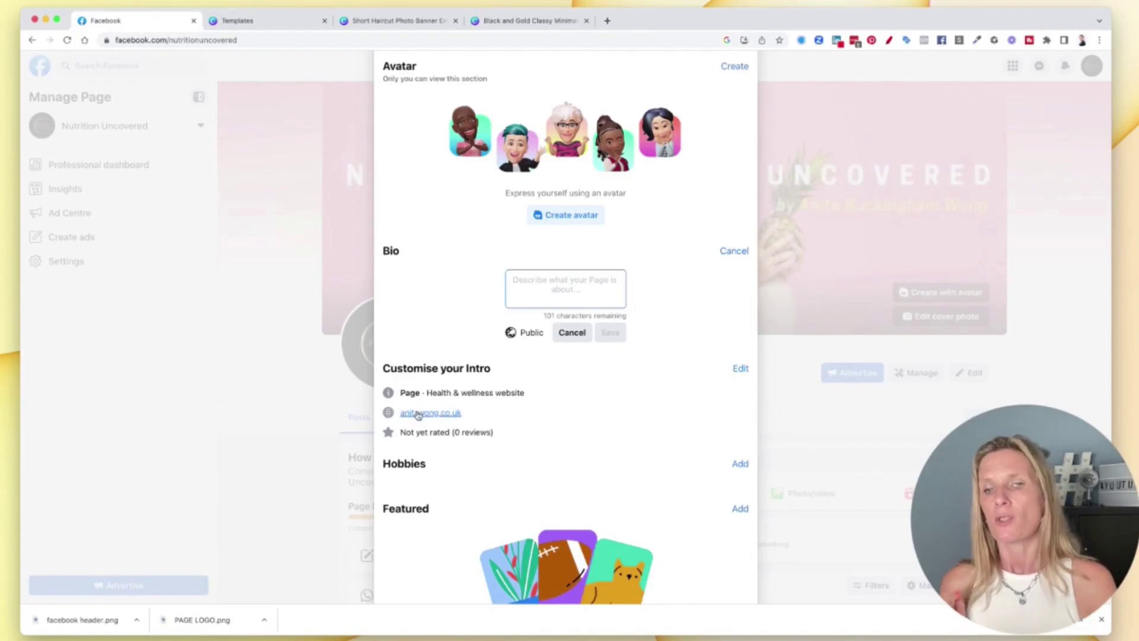
scroll(418, 463, down, 3)
scroll(418, 465, up, 8)
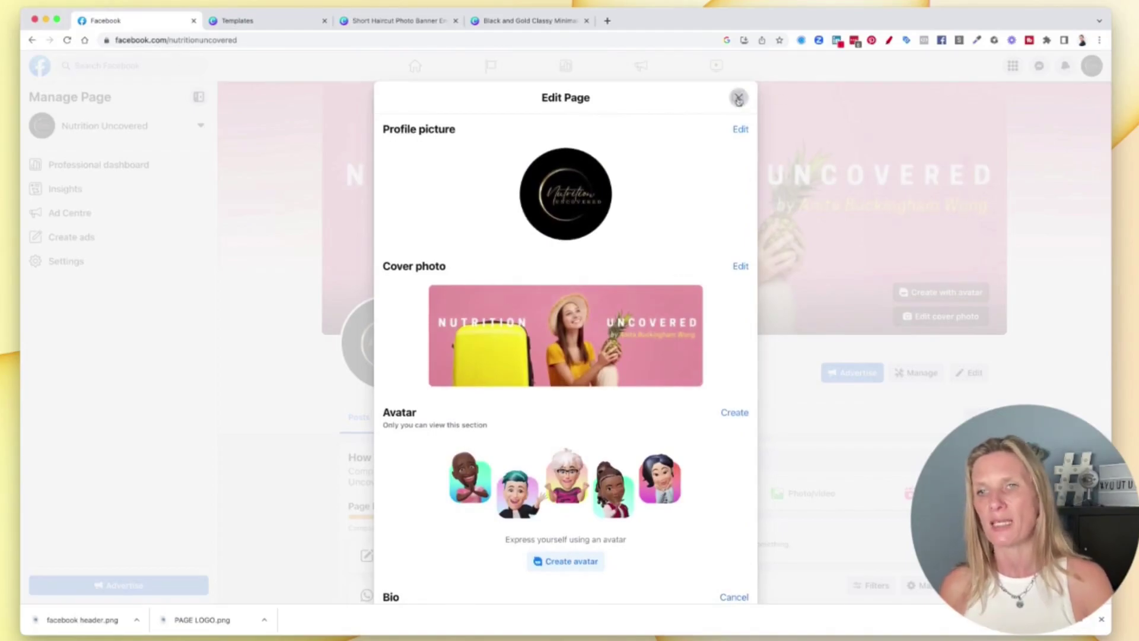
click(739, 98)
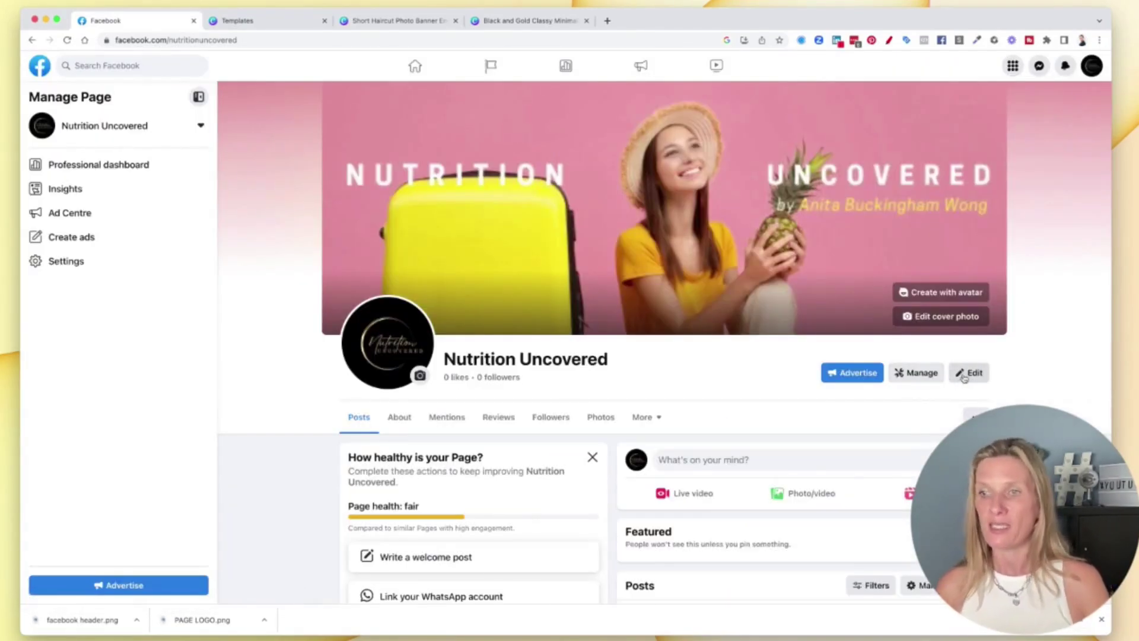